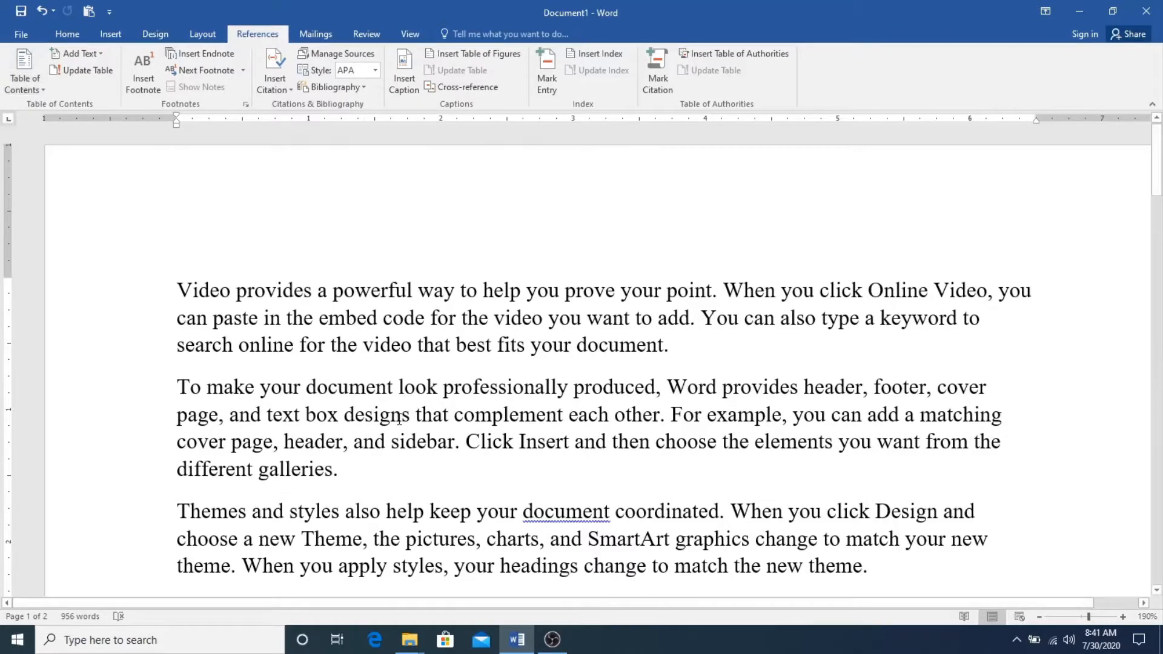
Delete all of the existing text from the document
{"action": "scroll", "coordinate": [422, 340], "scroll_direction": "down", "scroll_amount": 2}
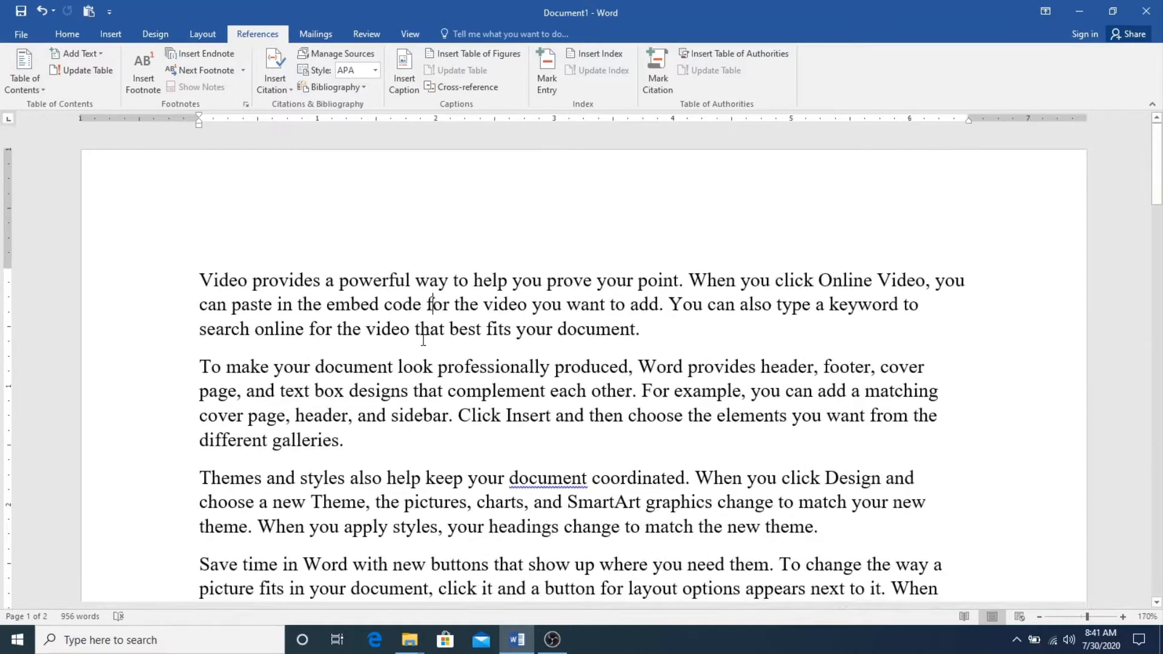
{"action": "key", "text": "ctrl+a"}
{"action": "key", "text": "Delete"}
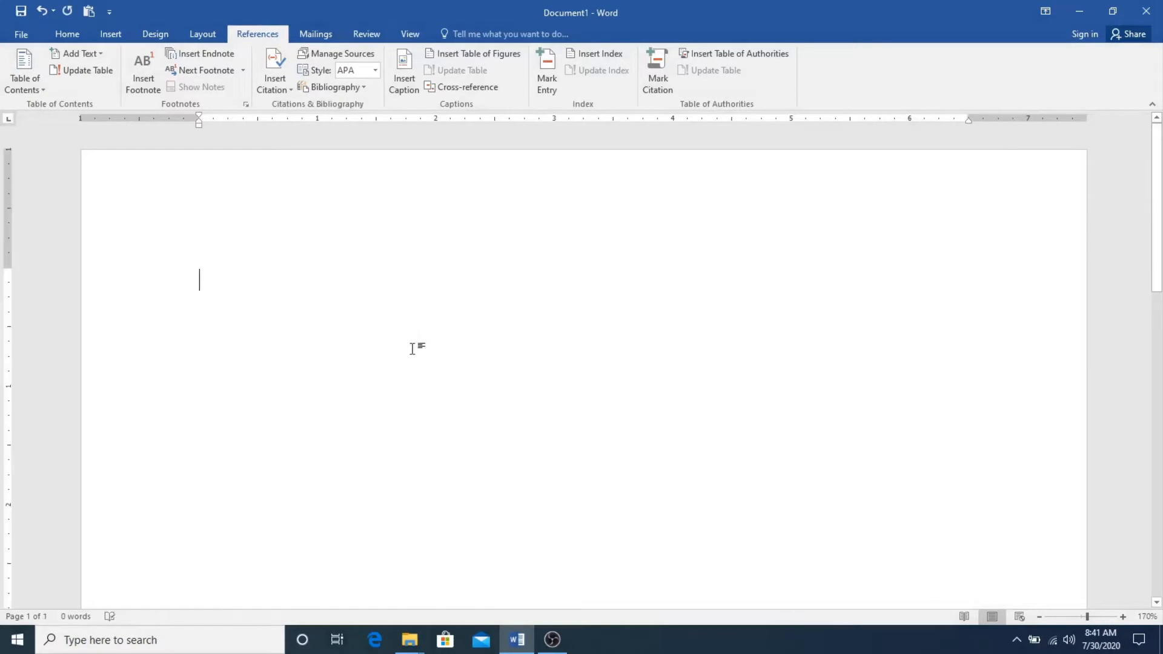
{"action": "scroll", "coordinate": [413, 348], "scroll_direction": "down", "scroll_amount": 2}
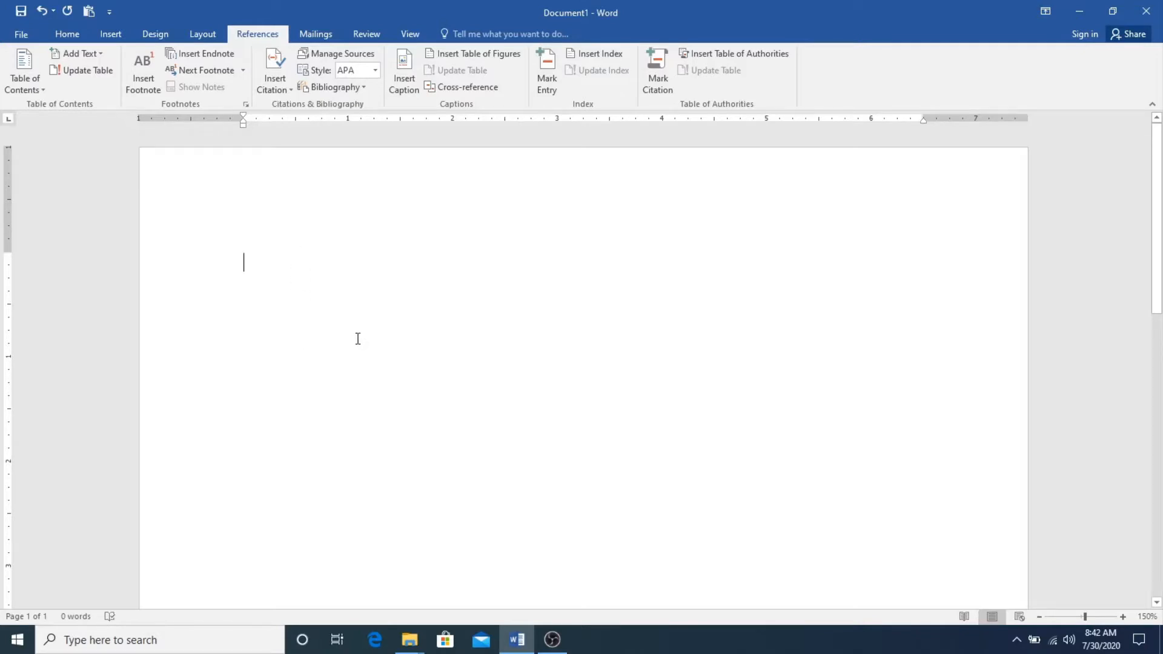
Leave the first page blank and fill the document from page two with sample text generated by =rand(50)
{"action": "scroll", "coordinate": [357, 339], "scroll_direction": "down", "scroll_amount": 10}
{"action": "scroll", "coordinate": [331, 218], "scroll_direction": "up", "scroll_amount": 8}
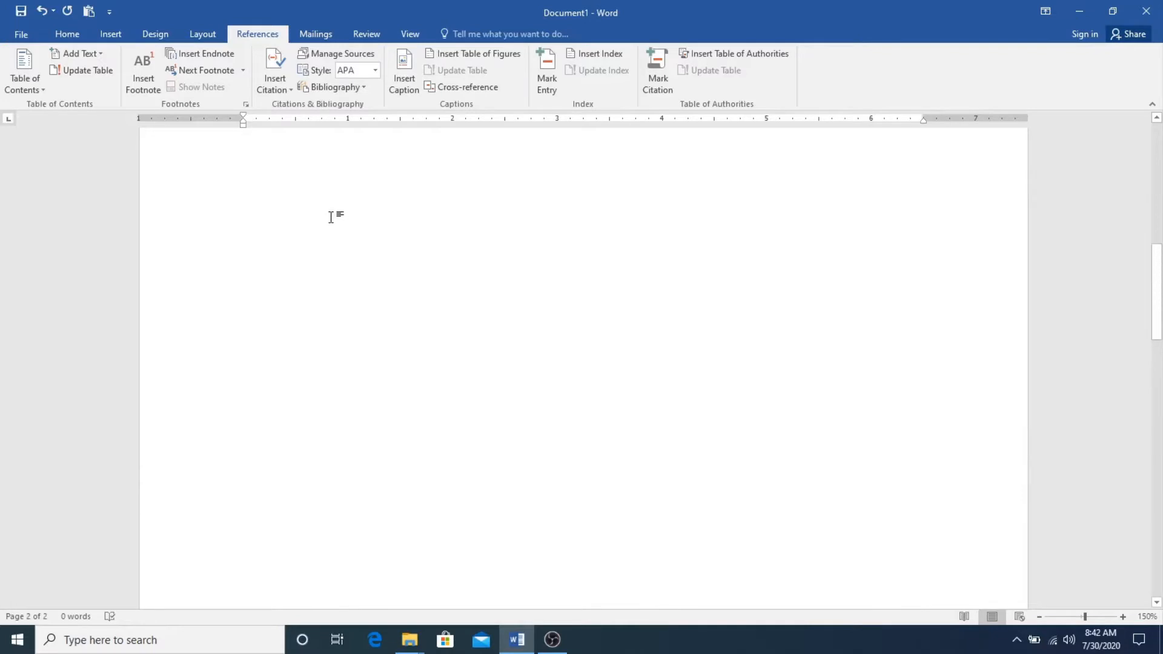
{"action": "scroll", "coordinate": [331, 217], "scroll_direction": "down", "scroll_amount": 5}
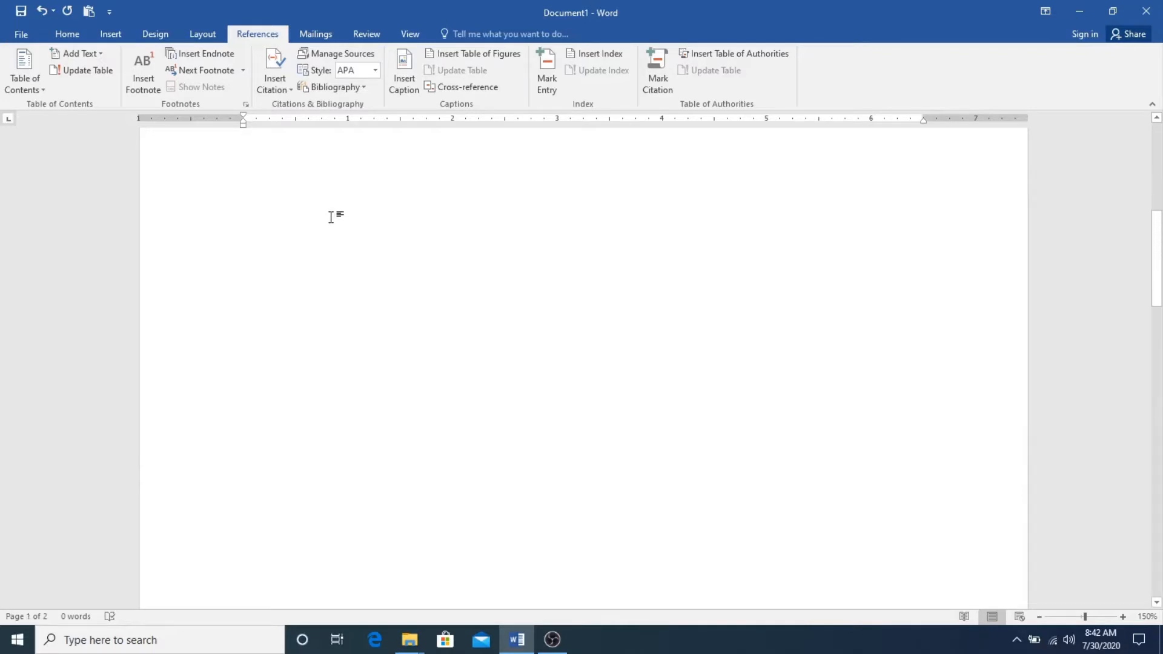
{"action": "scroll", "coordinate": [332, 217], "scroll_direction": "down", "scroll_amount": 7}
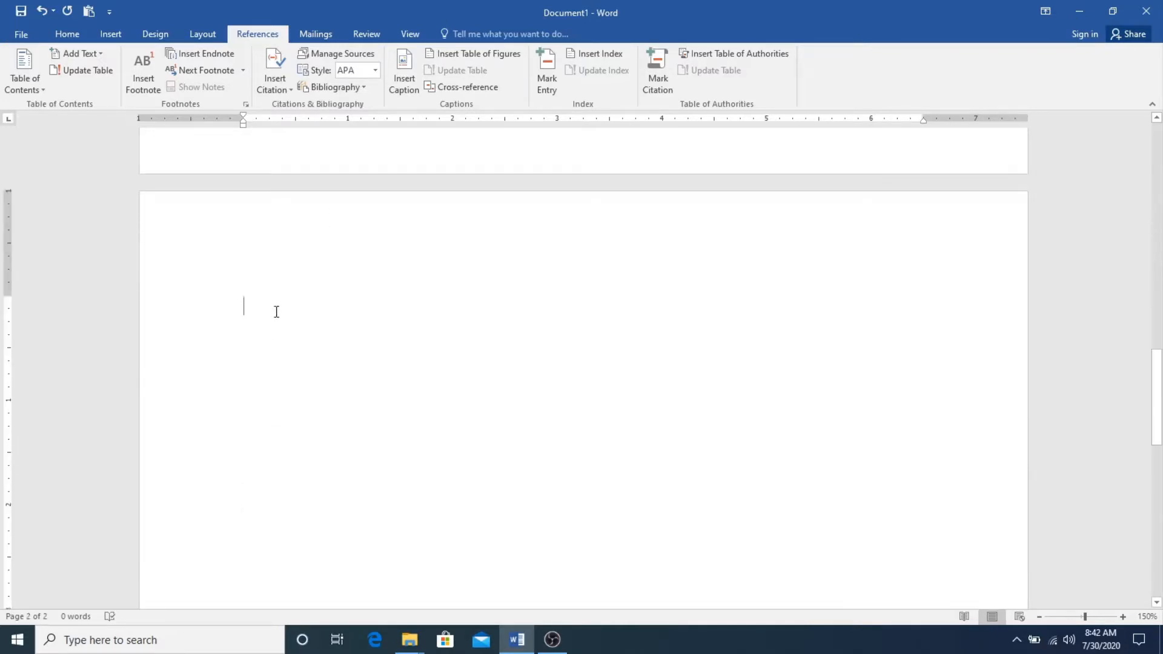
{"action": "type", "text": "=rand("}
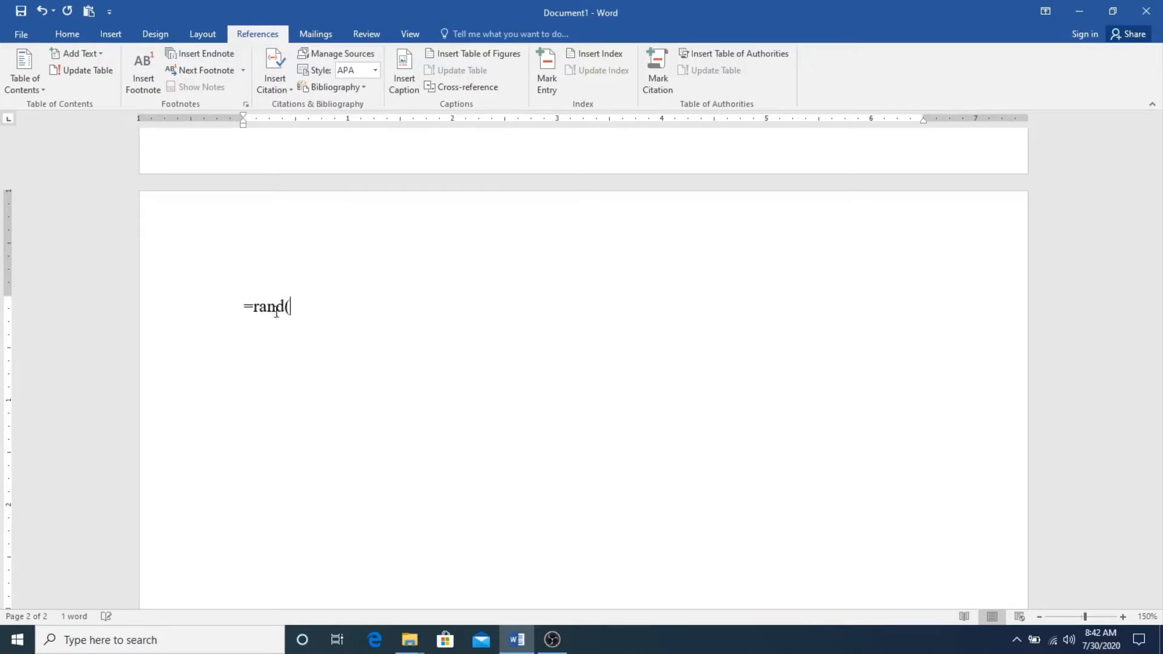
{"action": "type", "text": "50)"}
{"action": "key", "text": "Return"}
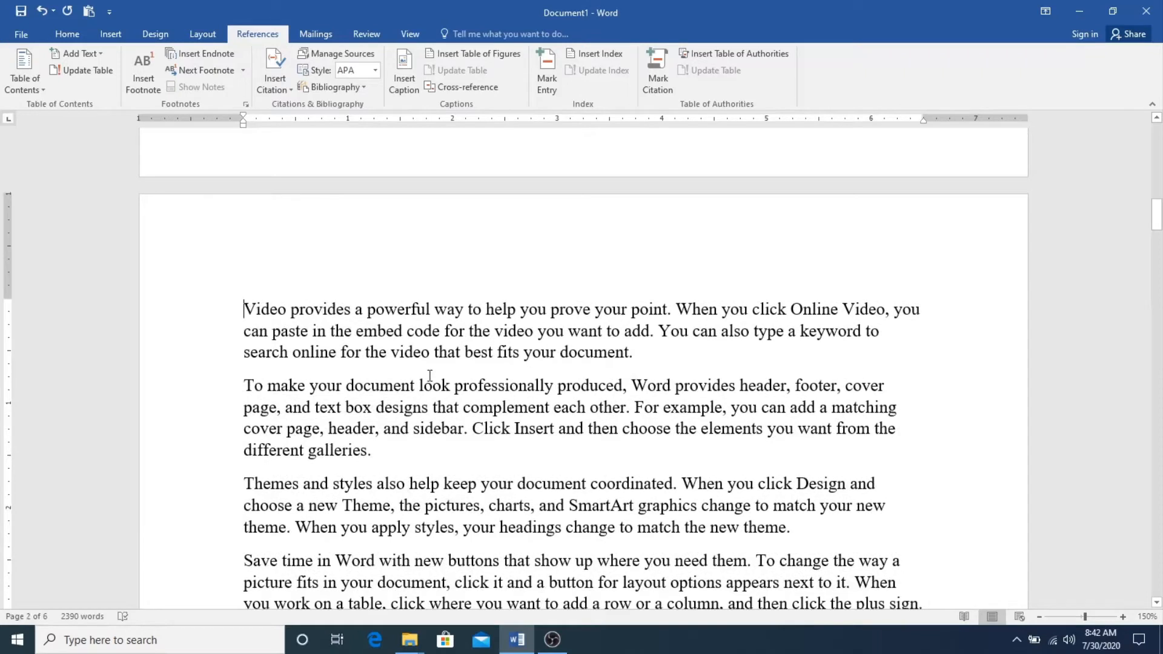
Add the title lines "Ms Word" above page two's first paragraph and "Ms Excel" below page four's first paragraph
{"action": "key", "text": "Return"}
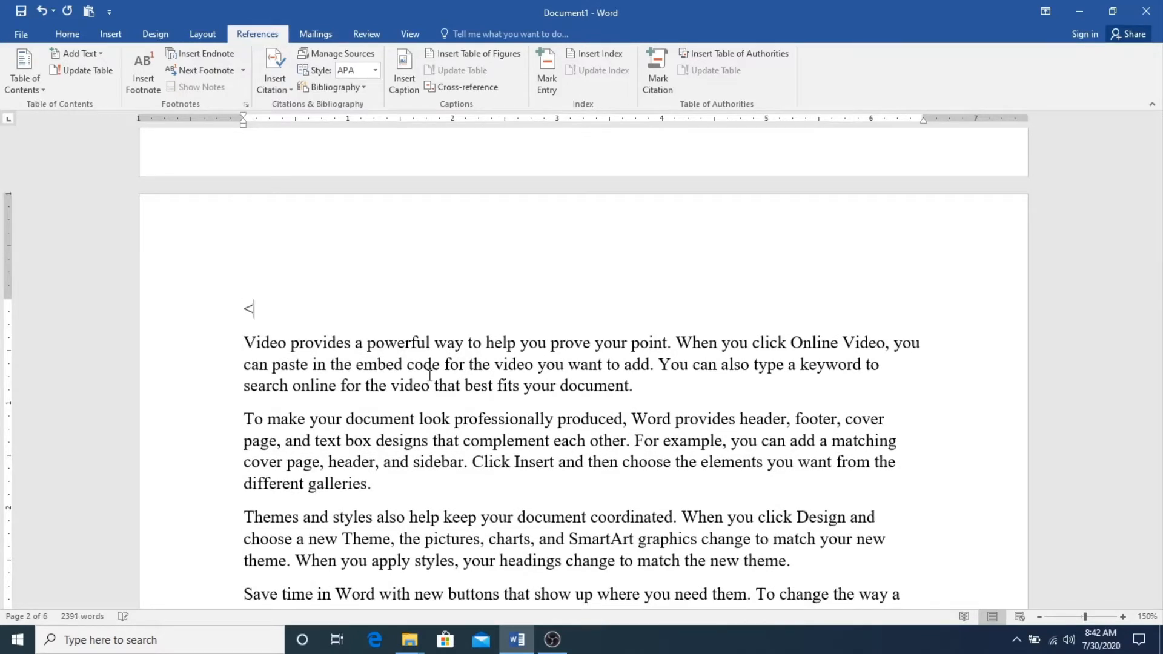
{"action": "type", "text": "Ms Word"}
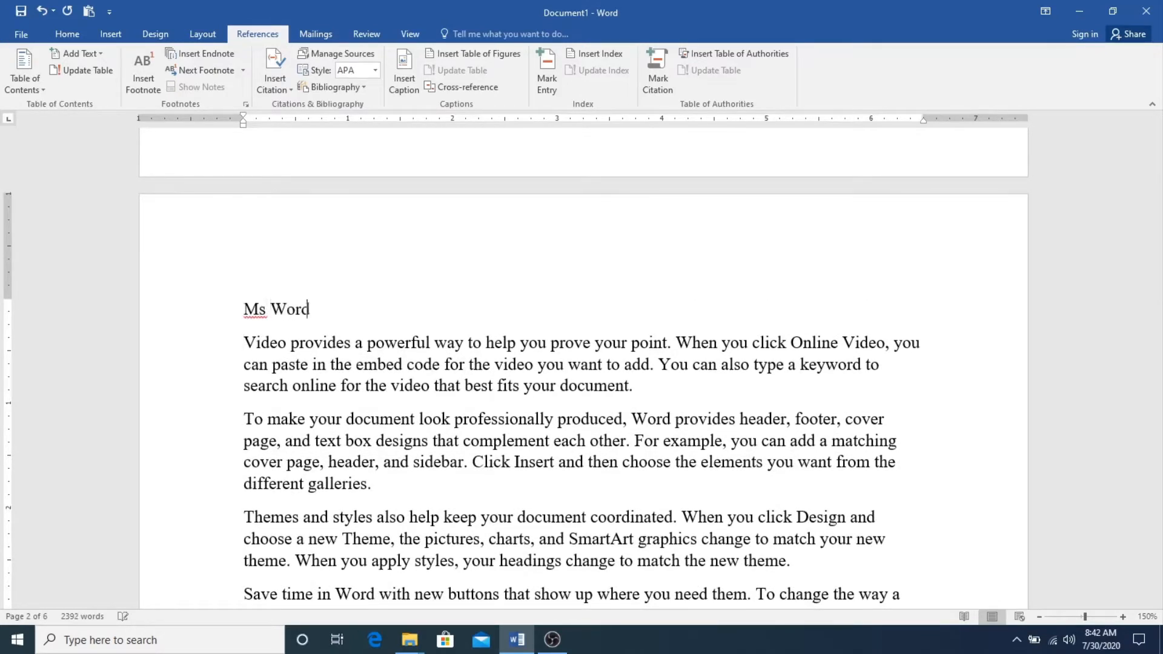
{"action": "scroll", "coordinate": [449, 377], "scroll_direction": "down", "scroll_amount": 15}
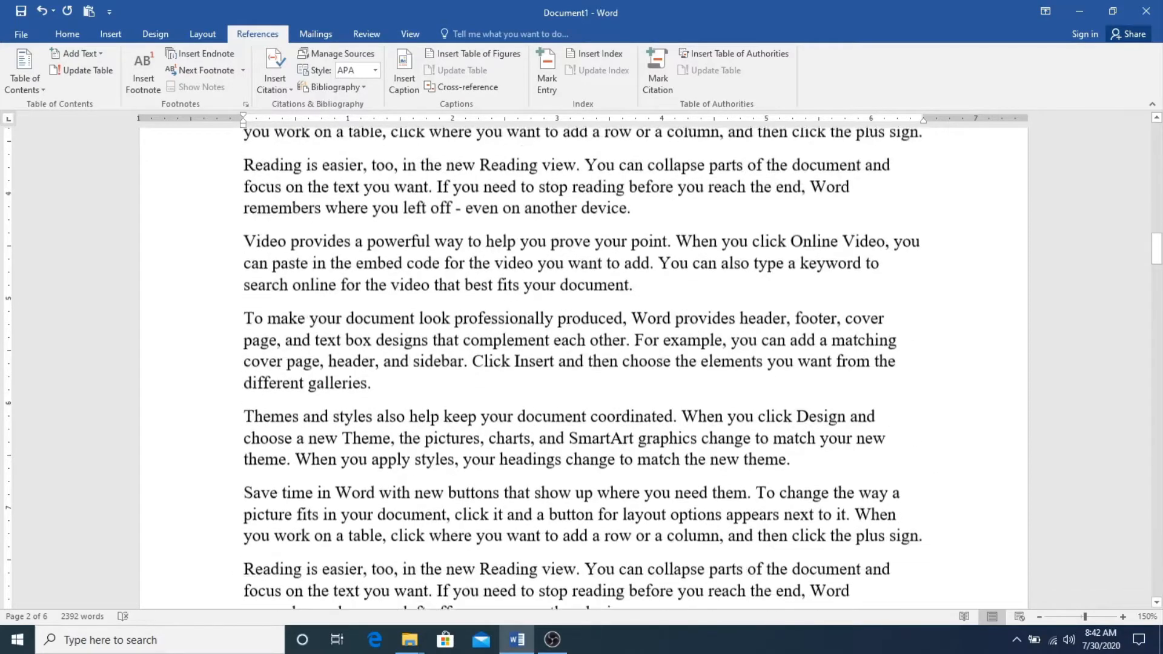
{"action": "scroll", "coordinate": [449, 377], "scroll_direction": "down", "scroll_amount": 10}
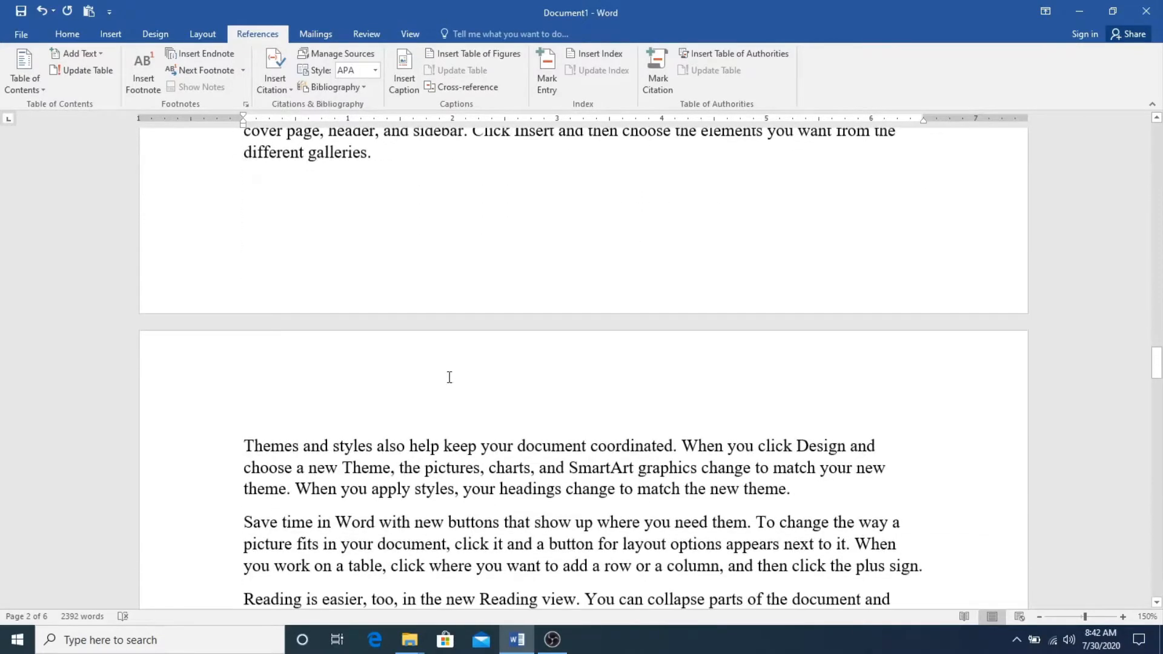
{"action": "left_click", "coordinate": [851, 390]}
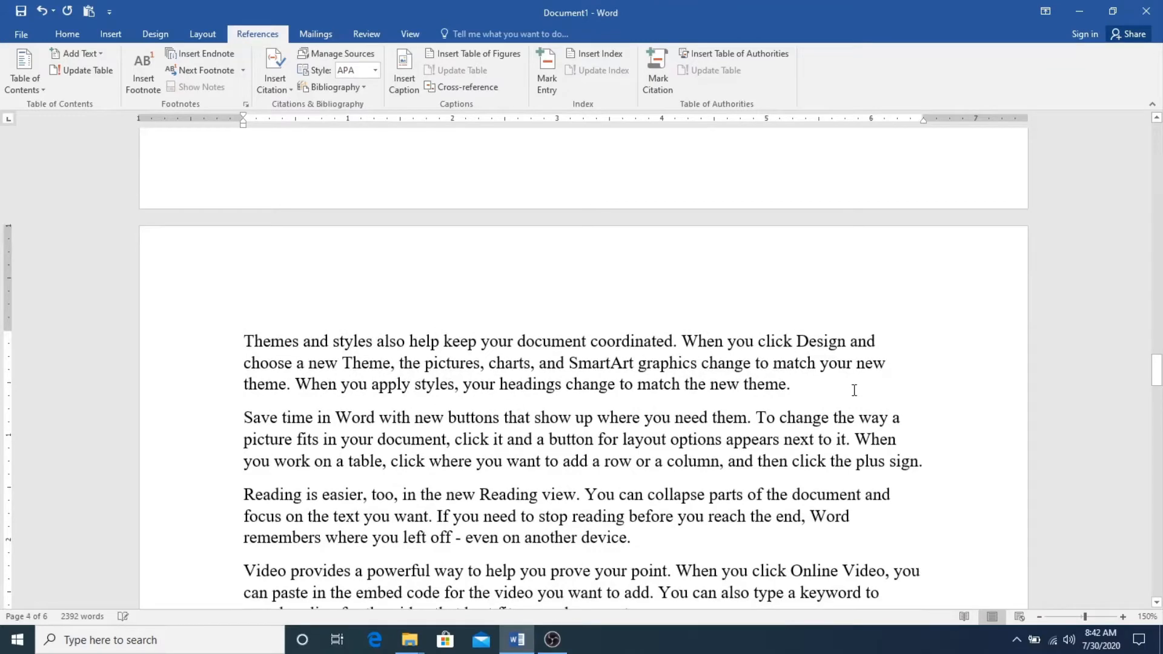
{"action": "key", "text": "Return"}
{"action": "type", "text": "Ms "}
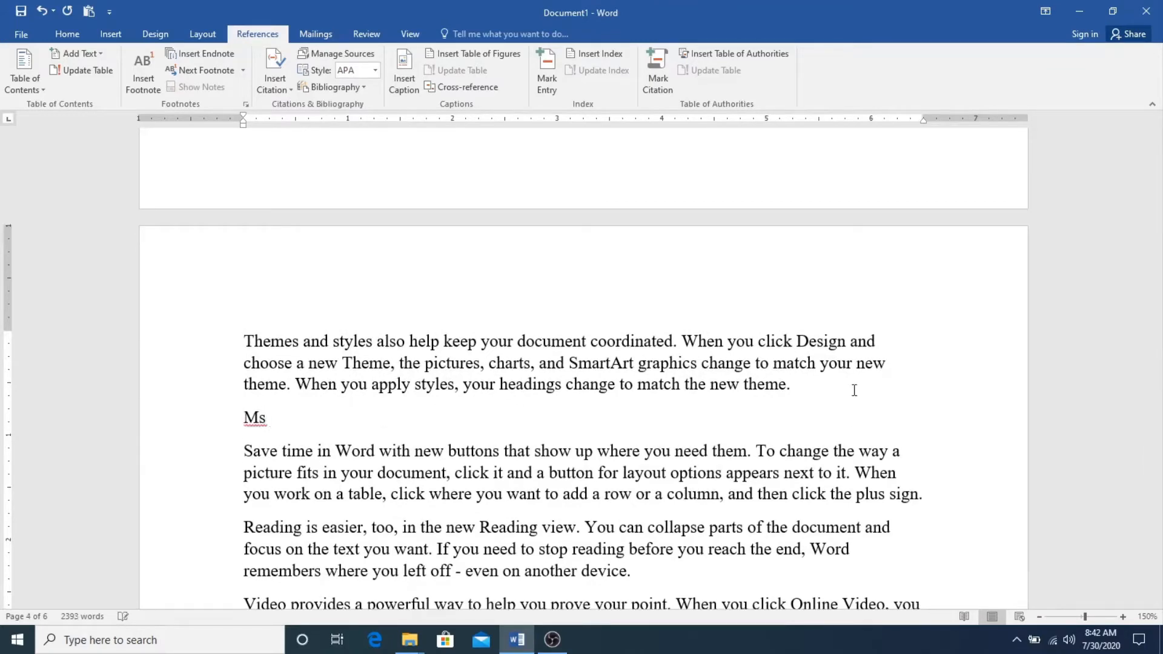
{"action": "type", "text": "Excel"}
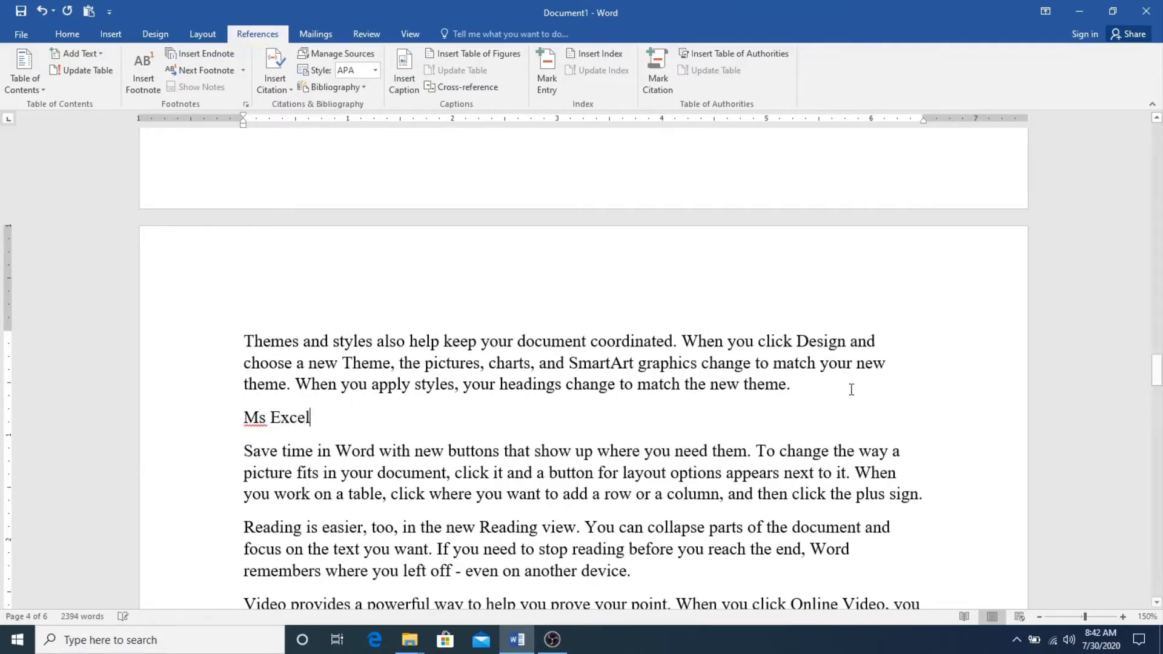
Add the title line "Ms Power Point" on page five, between the "Reading is easier" and "Video provides" paragraphs
{"action": "scroll", "coordinate": [842, 394], "scroll_direction": "down", "scroll_amount": 15}
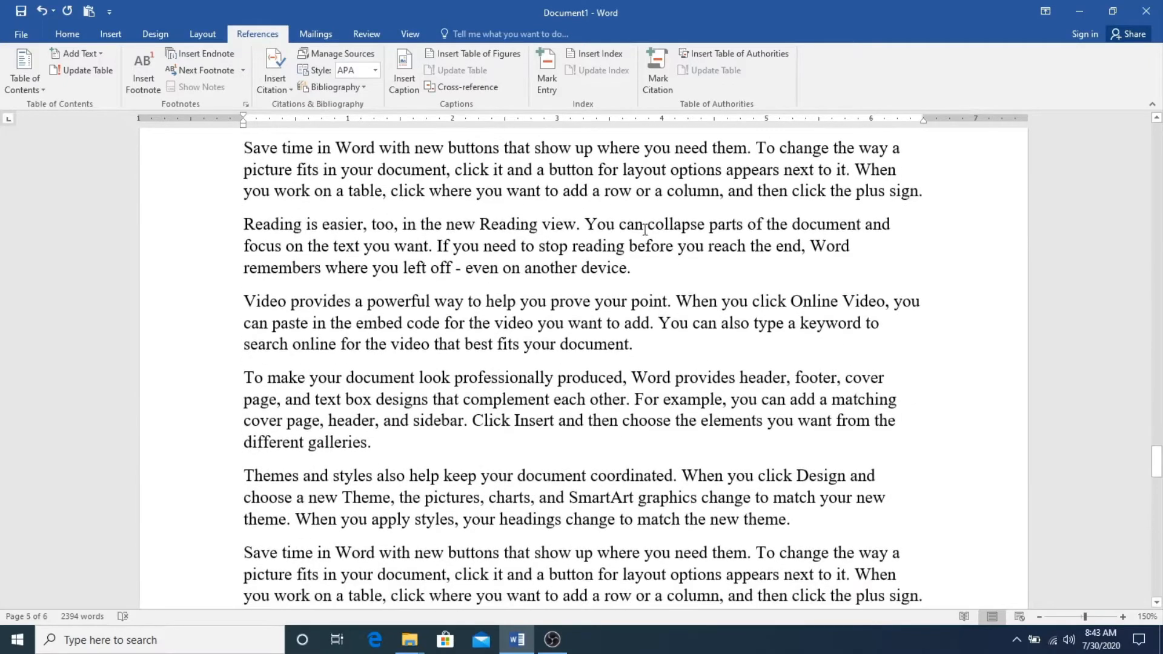
{"action": "left_click", "coordinate": [669, 270]}
{"action": "key", "text": "Return"}
{"action": "type", "text": "Ms Powe"}
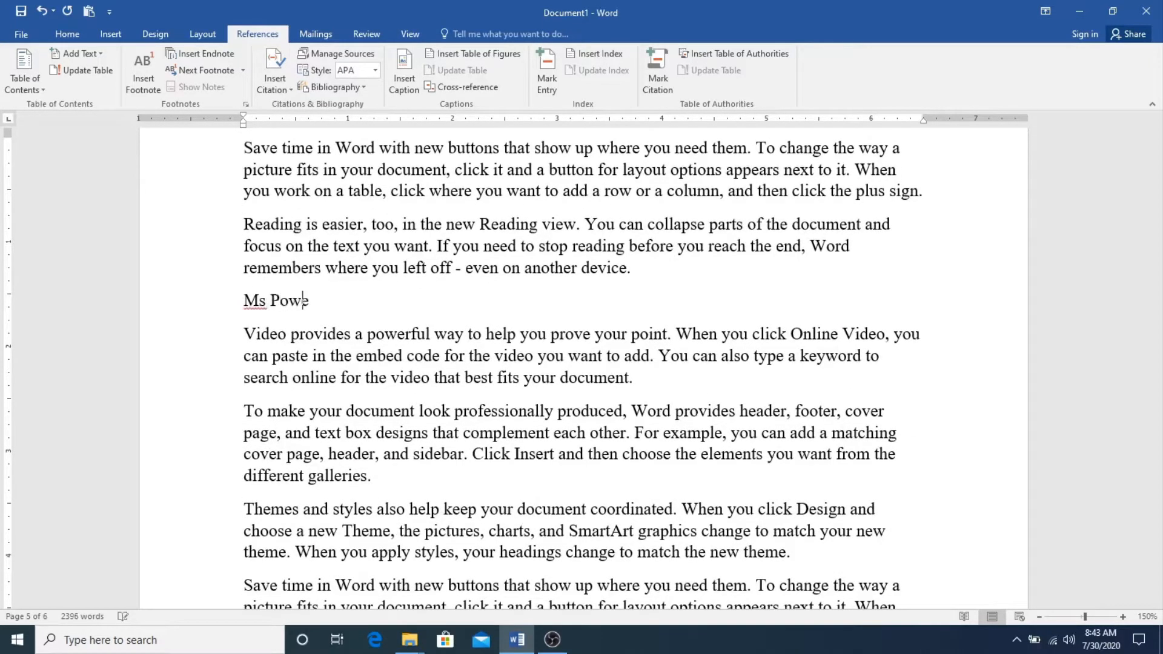
{"action": "type", "text": "r Pi"}
{"action": "type", "text": "oint"}
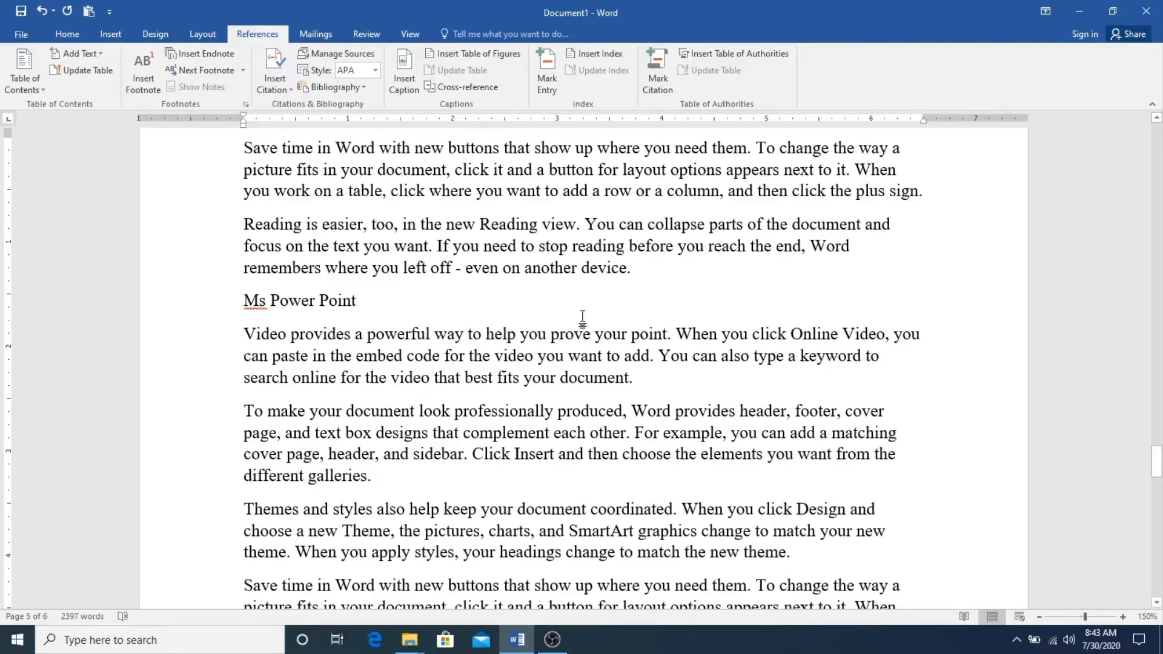
{"action": "key", "text": "ctrl+z"}
Try to insert the built-in Automatic Table 1 table of contents on the blank first page
{"action": "scroll", "coordinate": [584, 316], "scroll_direction": "up", "scroll_amount": 15}
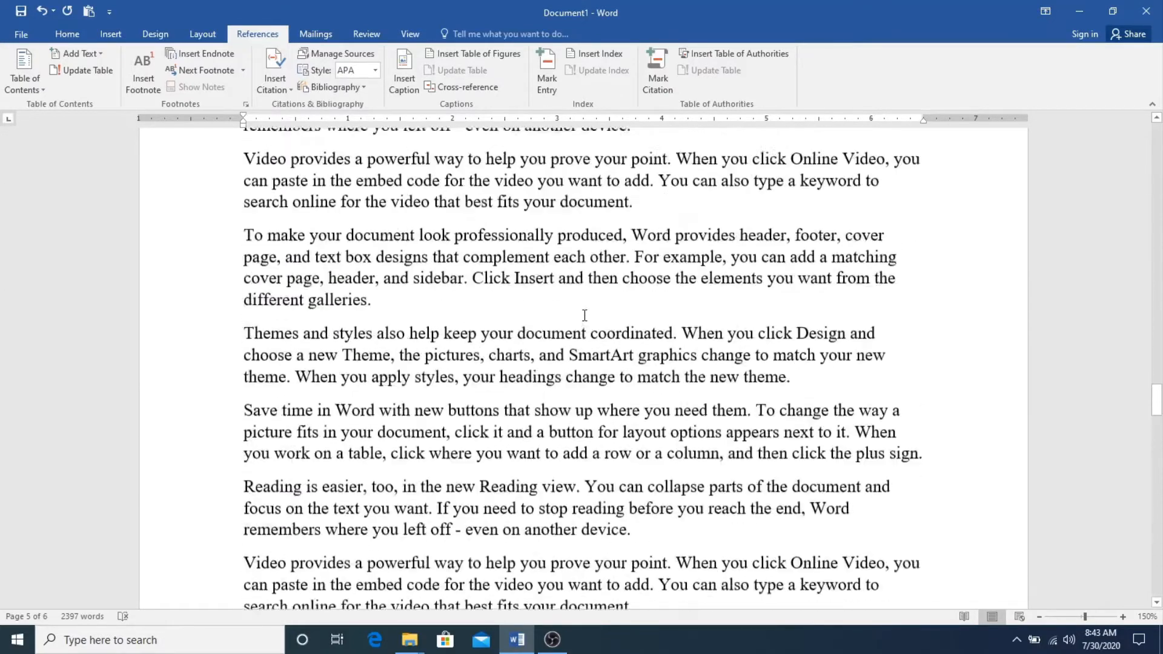
{"action": "scroll", "coordinate": [584, 316], "scroll_direction": "up", "scroll_amount": 15}
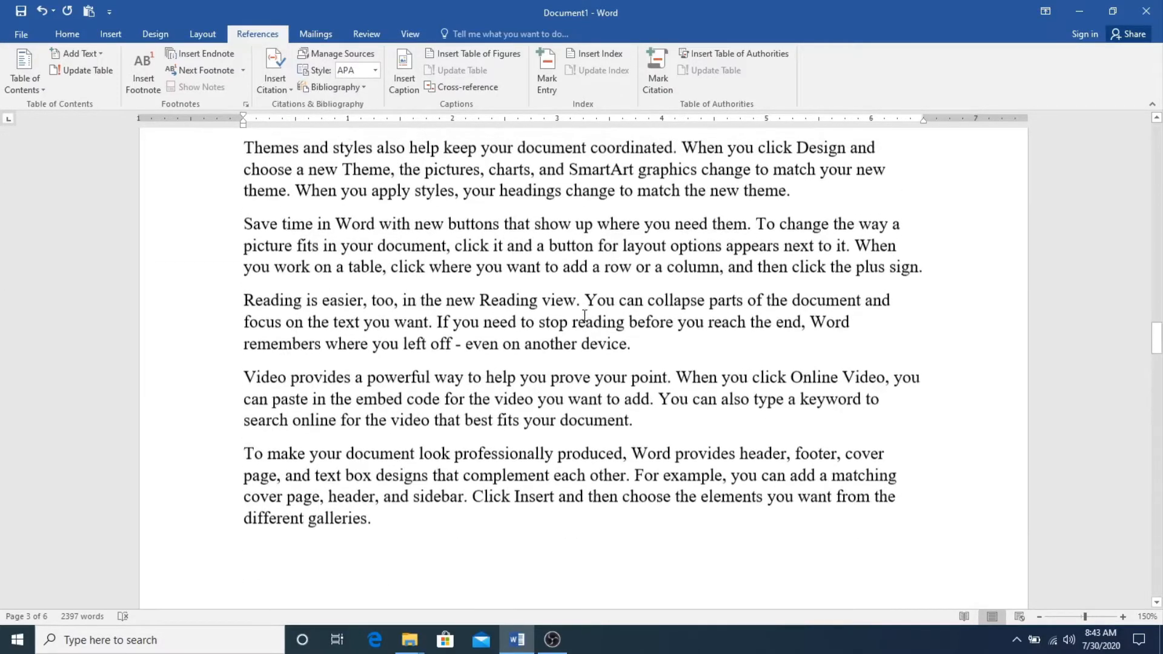
{"action": "scroll", "coordinate": [585, 315], "scroll_direction": "up", "scroll_amount": 15}
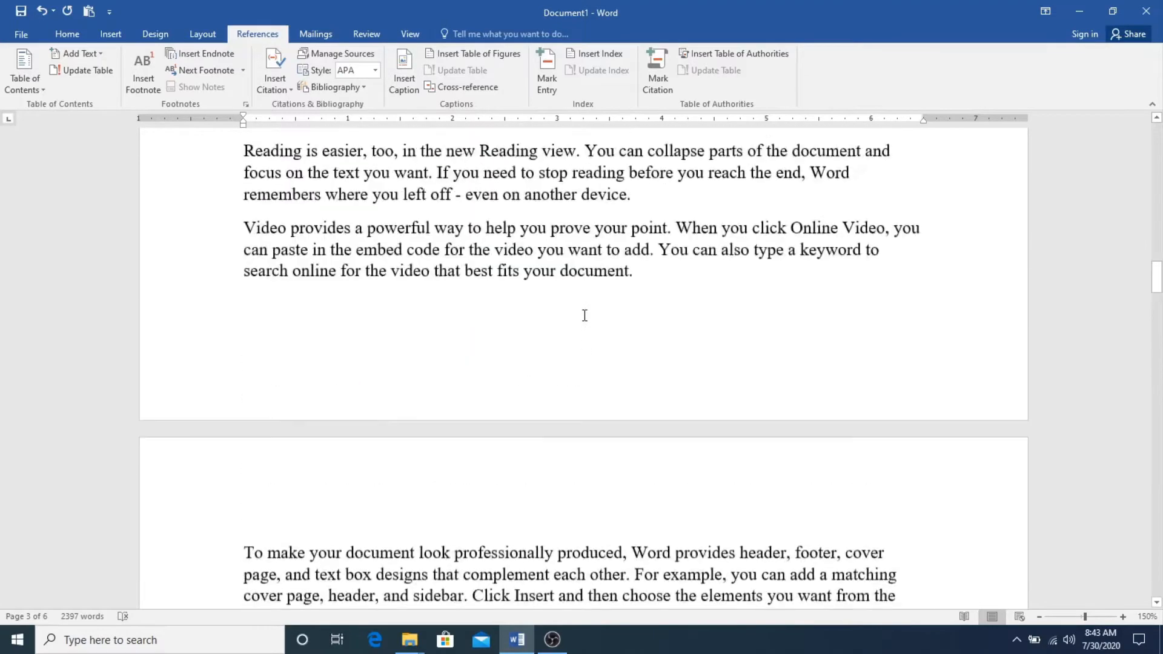
{"action": "scroll", "coordinate": [584, 315], "scroll_direction": "up", "scroll_amount": 15}
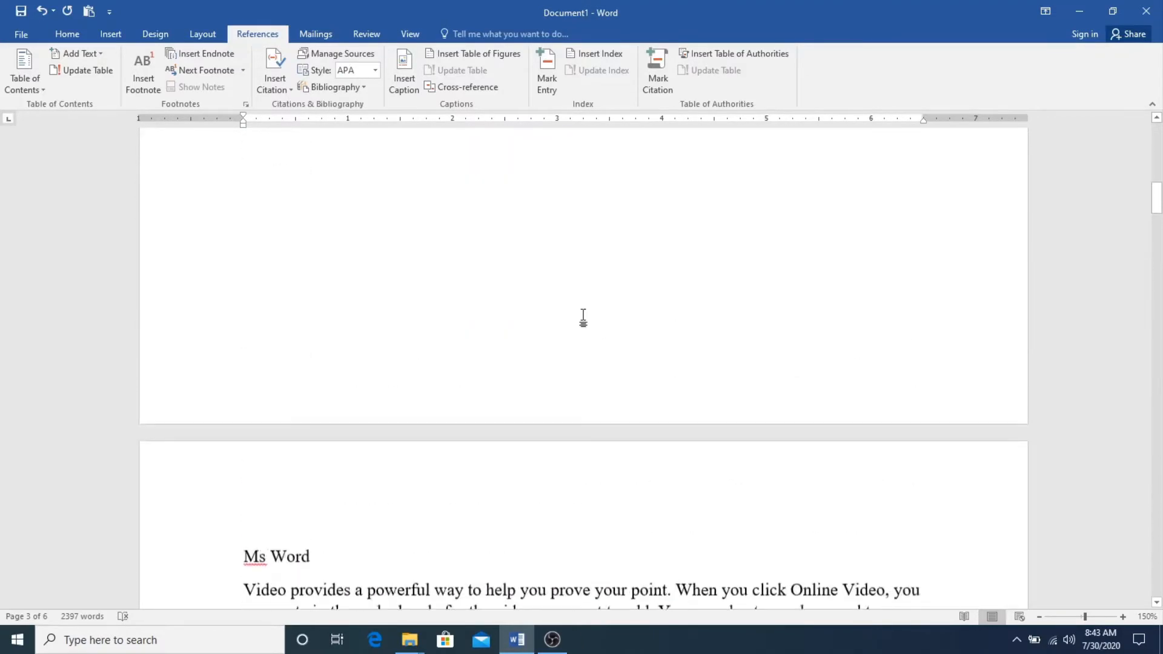
{"action": "left_click", "coordinate": [291, 246]}
{"action": "left_click", "coordinate": [28, 89]}
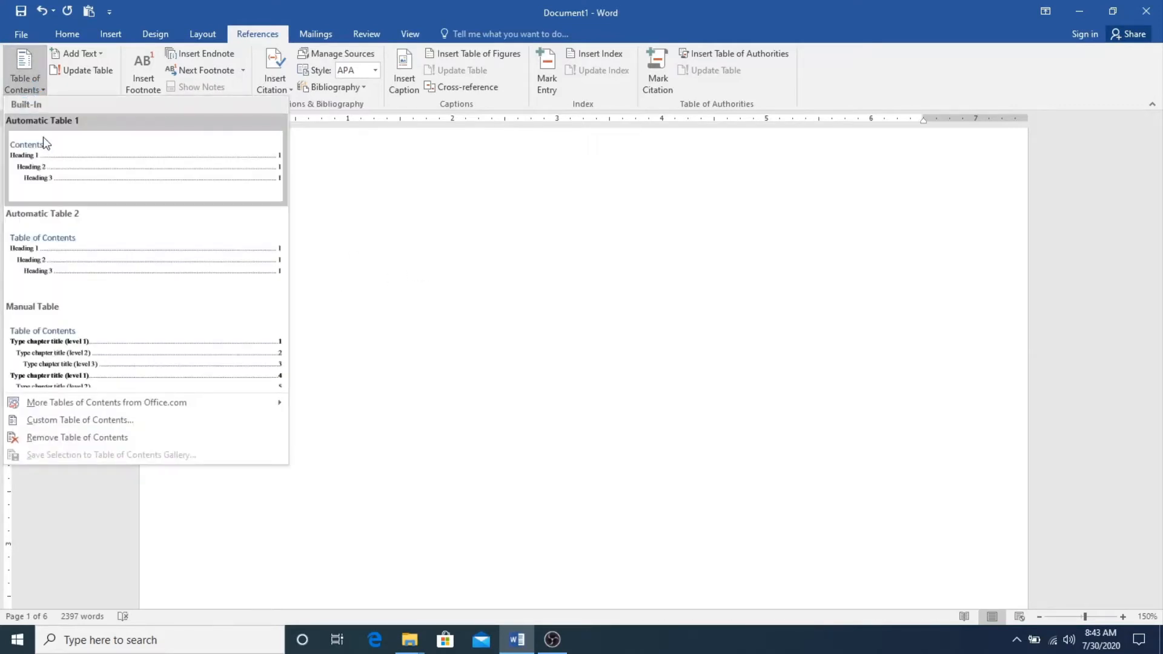
{"action": "left_click", "coordinate": [42, 138]}
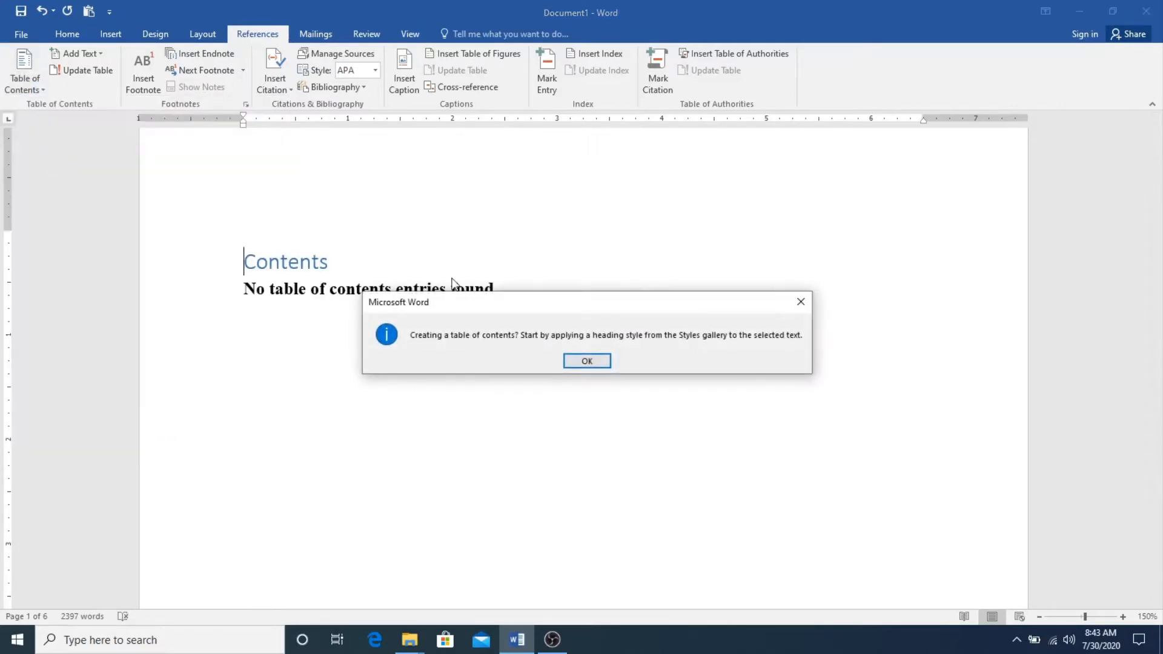
{"action": "left_click", "coordinate": [569, 361]}
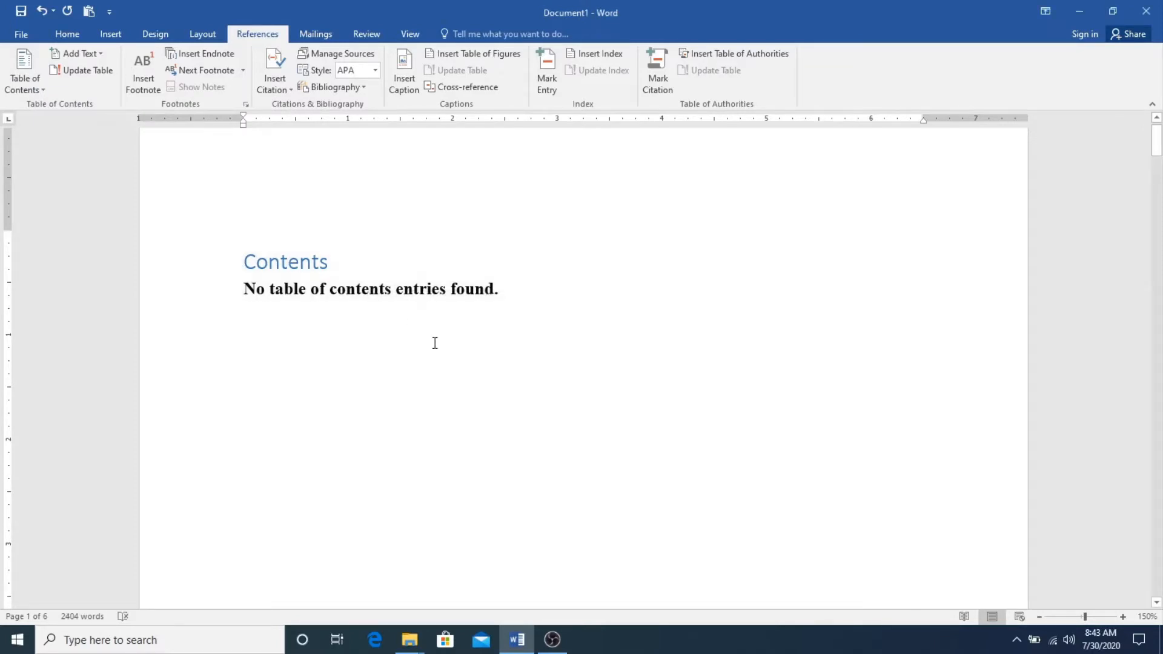
Remove the empty table of contents from the first page
{"action": "left_click", "coordinate": [374, 290]}
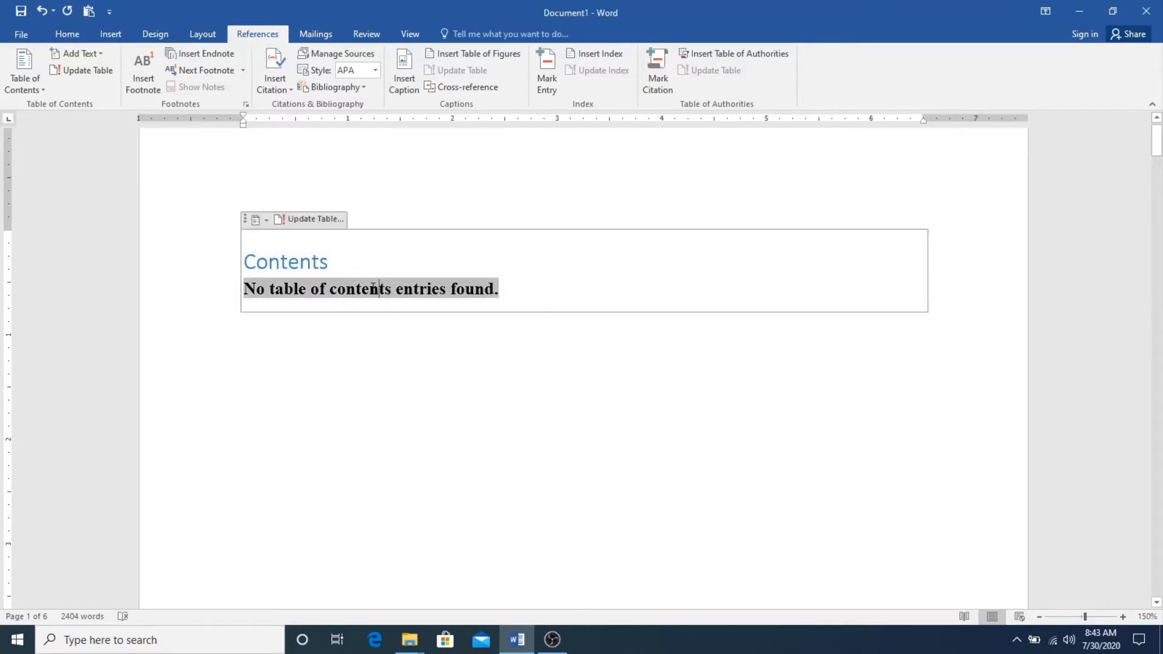
{"action": "left_click", "coordinate": [266, 223]}
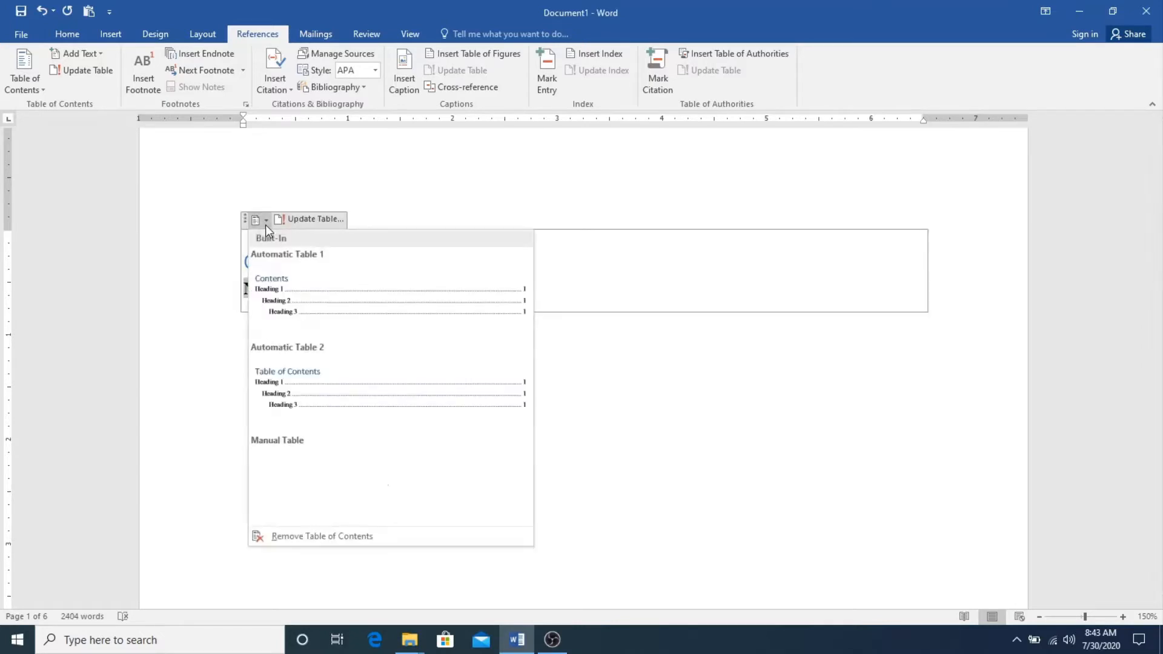
{"action": "left_click", "coordinate": [321, 537]}
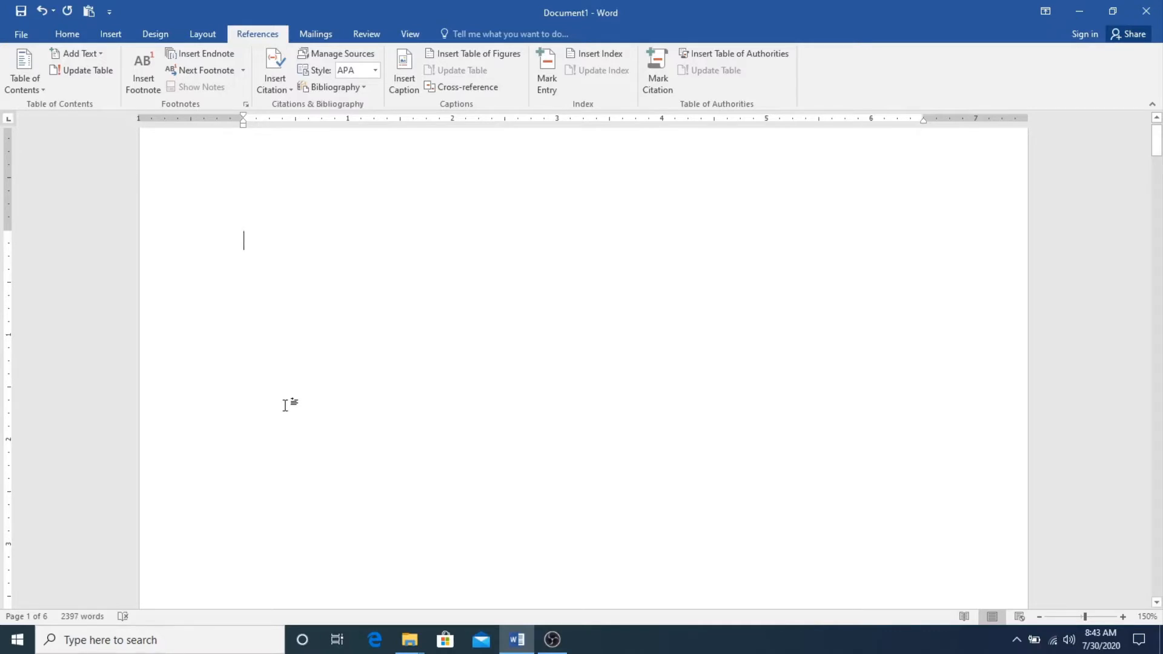
Mark the "Ms Word" title on page two as a Level 1 entry for the table of contents
{"action": "scroll", "coordinate": [285, 405], "scroll_direction": "down", "scroll_amount": 1}
{"action": "scroll", "coordinate": [286, 405], "scroll_direction": "down", "scroll_amount": 15}
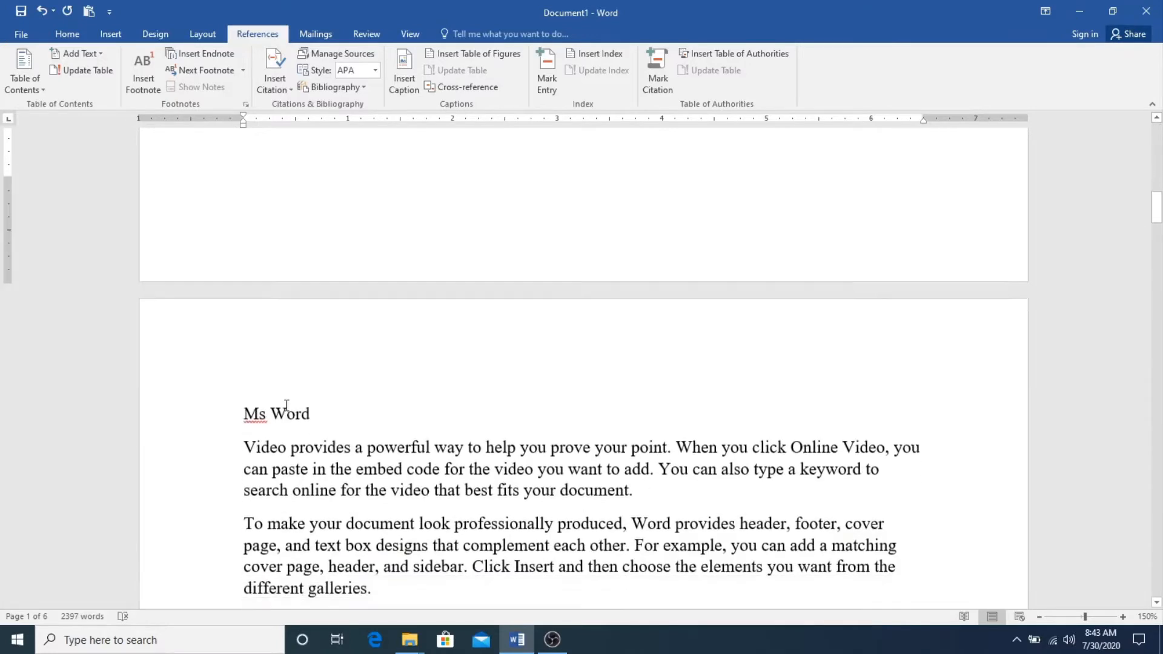
{"action": "left_click_drag", "start_coordinate": [310, 310], "coordinate": [241, 315]}
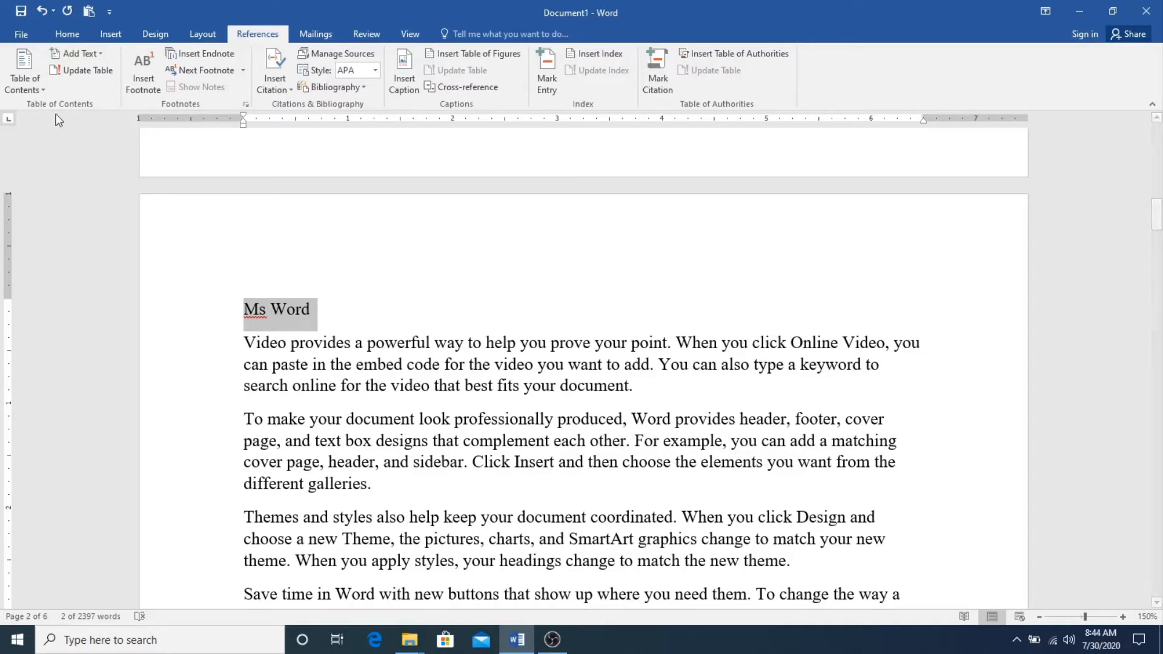
{"action": "left_click", "coordinate": [96, 56]}
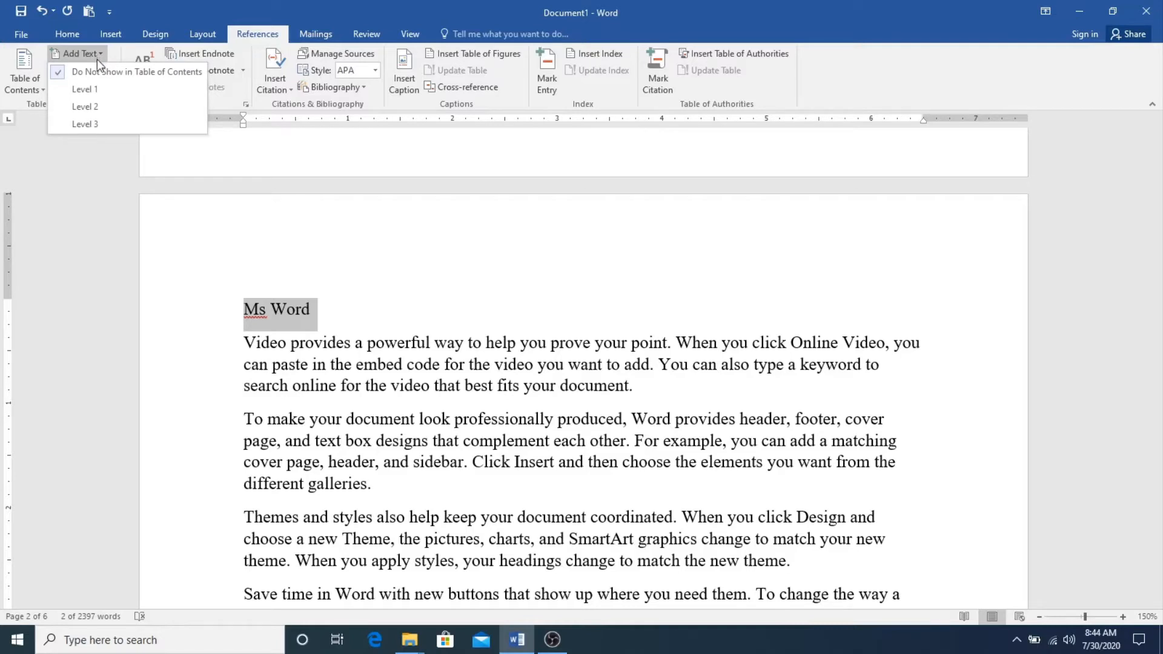
{"action": "left_click", "coordinate": [96, 92]}
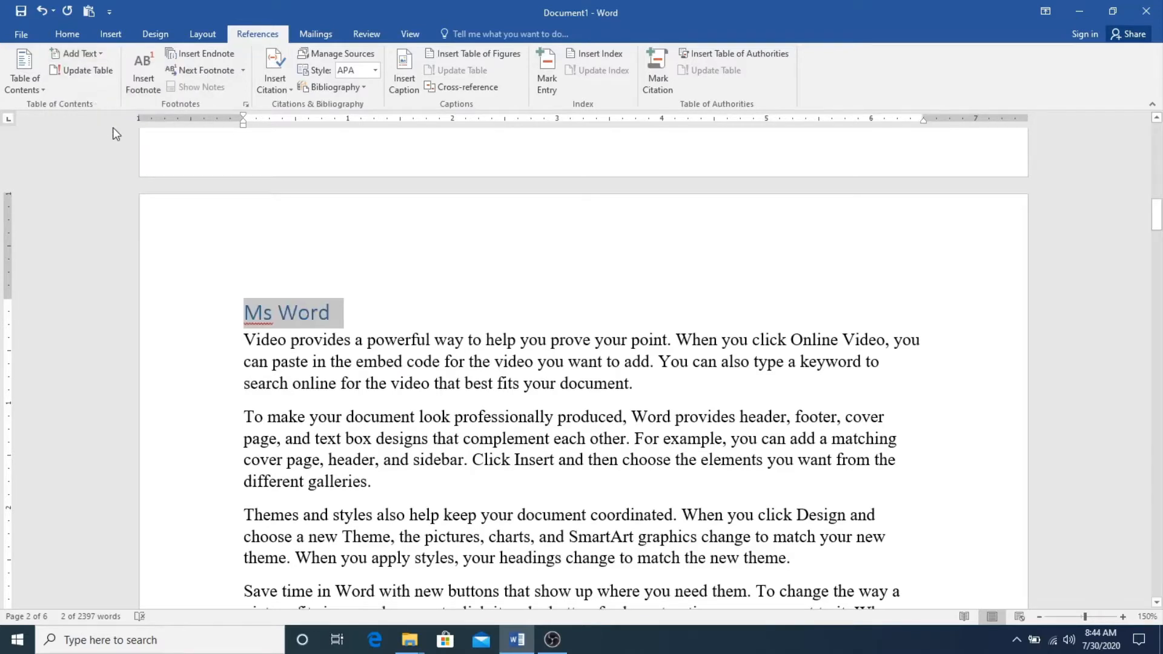
Correct the capitalization of the page-two heading so that it reads "MS Word"
{"action": "left_click", "coordinate": [263, 337]}
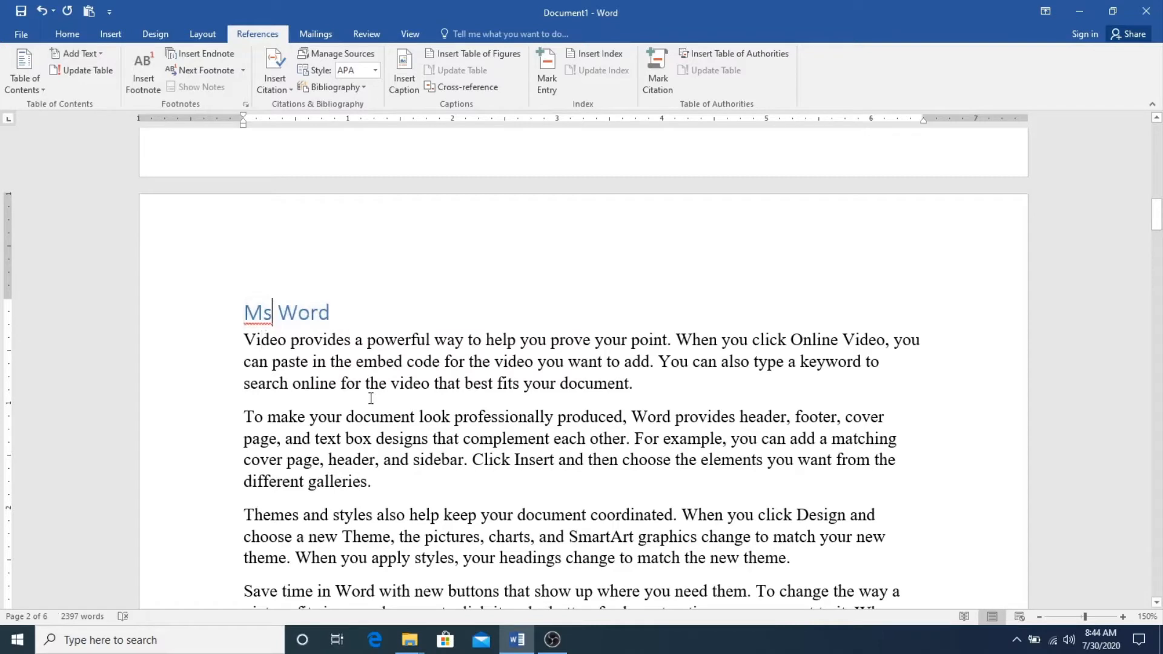
{"action": "left_click", "coordinate": [272, 312]}
{"action": "key", "text": "BackSpace"}
{"action": "type", "text": "S"}
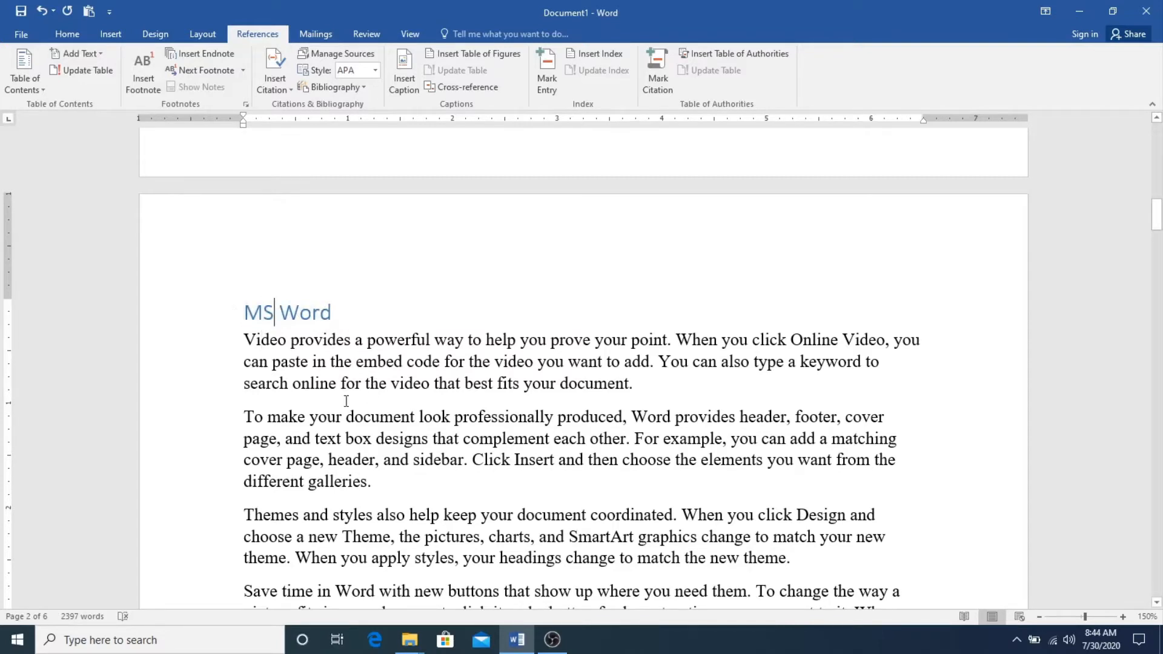
{"action": "scroll", "coordinate": [383, 418], "scroll_direction": "down", "scroll_amount": 5}
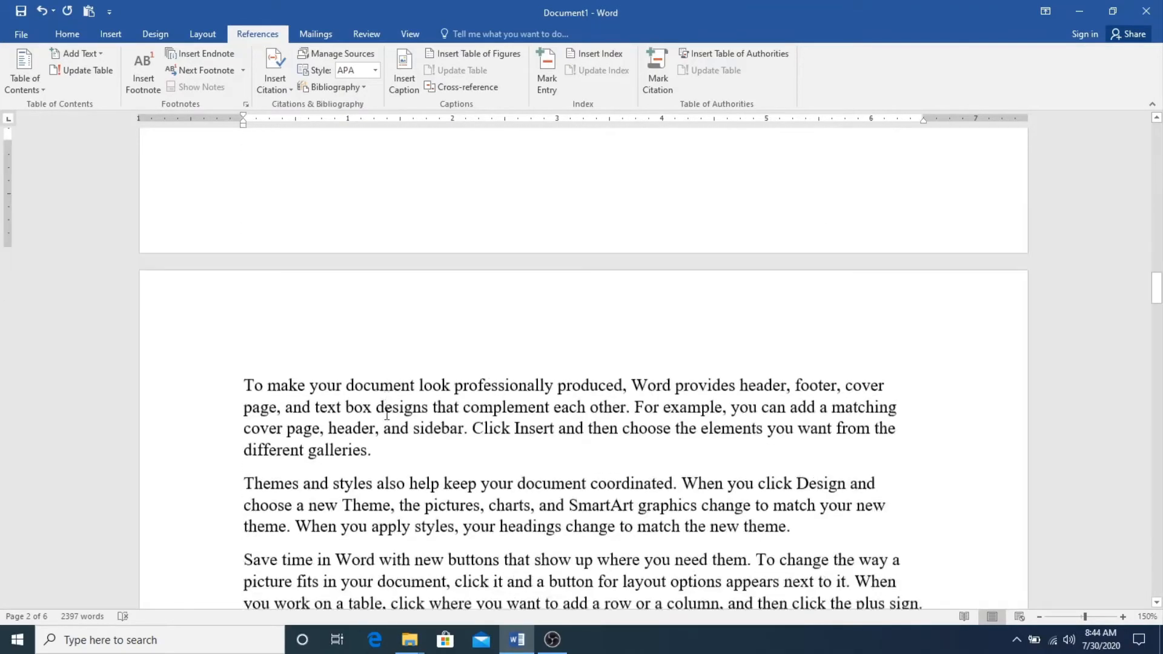
Correct the capitalization of the "Ms Excel" title on page four so that it reads "MS Excel"
{"action": "scroll", "coordinate": [386, 414], "scroll_direction": "down", "scroll_amount": 13}
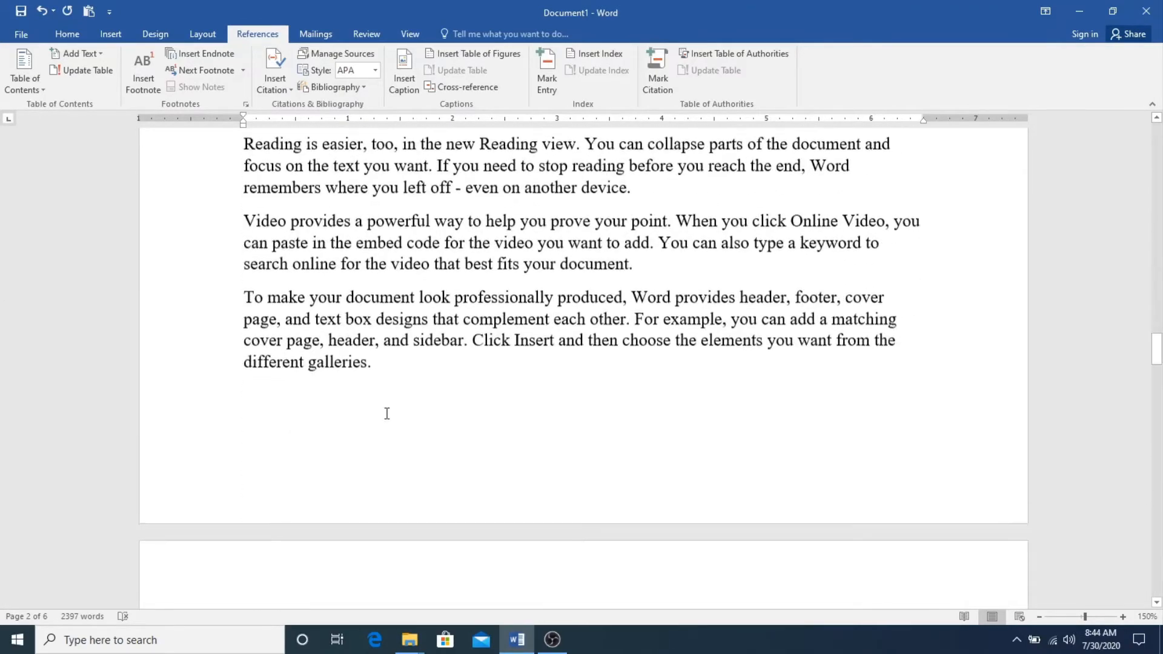
{"action": "scroll", "coordinate": [386, 413], "scroll_direction": "down", "scroll_amount": 4}
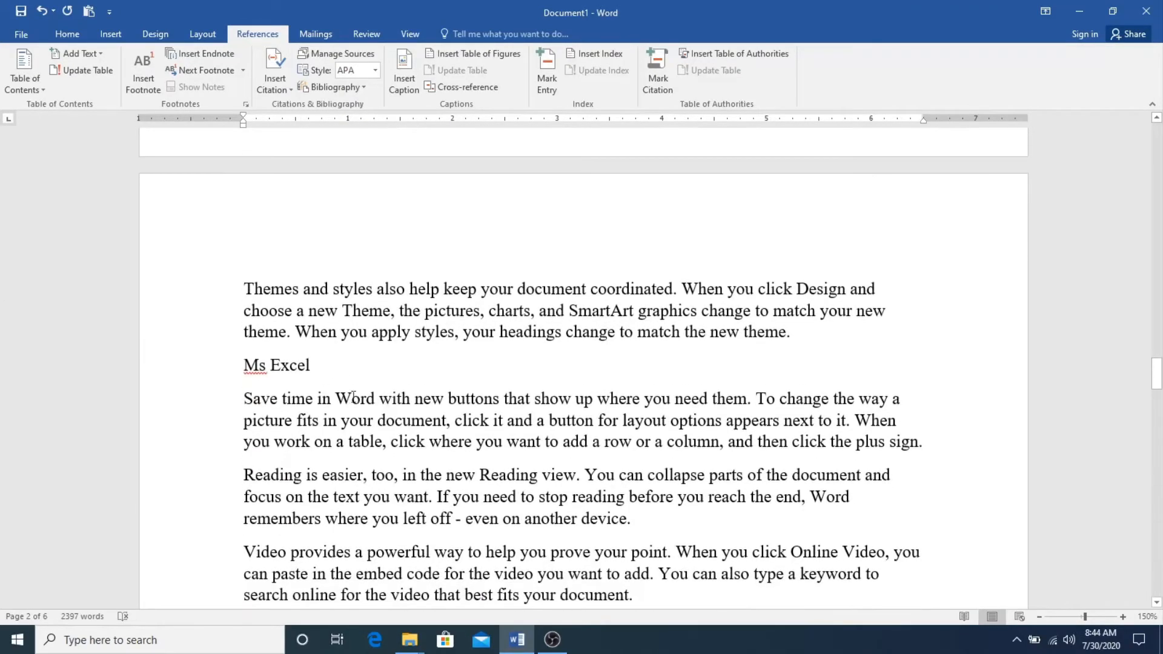
{"action": "left_click", "coordinate": [269, 371]}
{"action": "key", "text": "BackSpace"}
{"action": "type", "text": "S"}
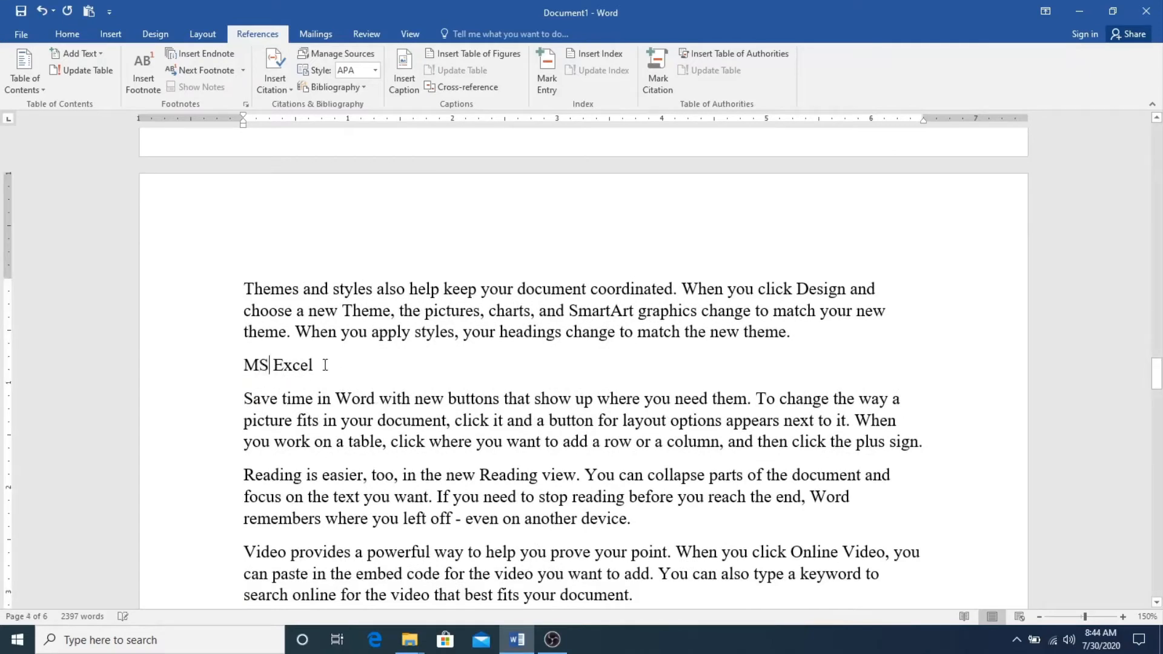
Mark the "MS Excel" title as a Level 1 entry for the table of contents
{"action": "triple_click", "coordinate": [311, 366]}
{"action": "left_click", "coordinate": [91, 56]}
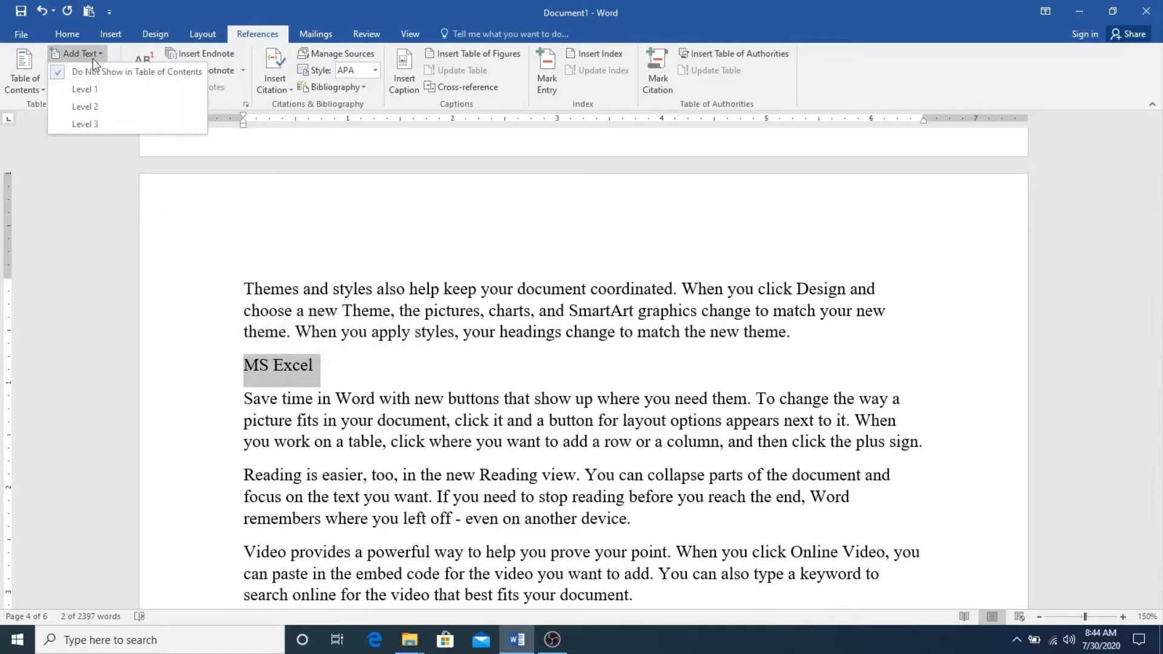
{"action": "left_click", "coordinate": [106, 89]}
{"action": "left_click", "coordinate": [395, 374]}
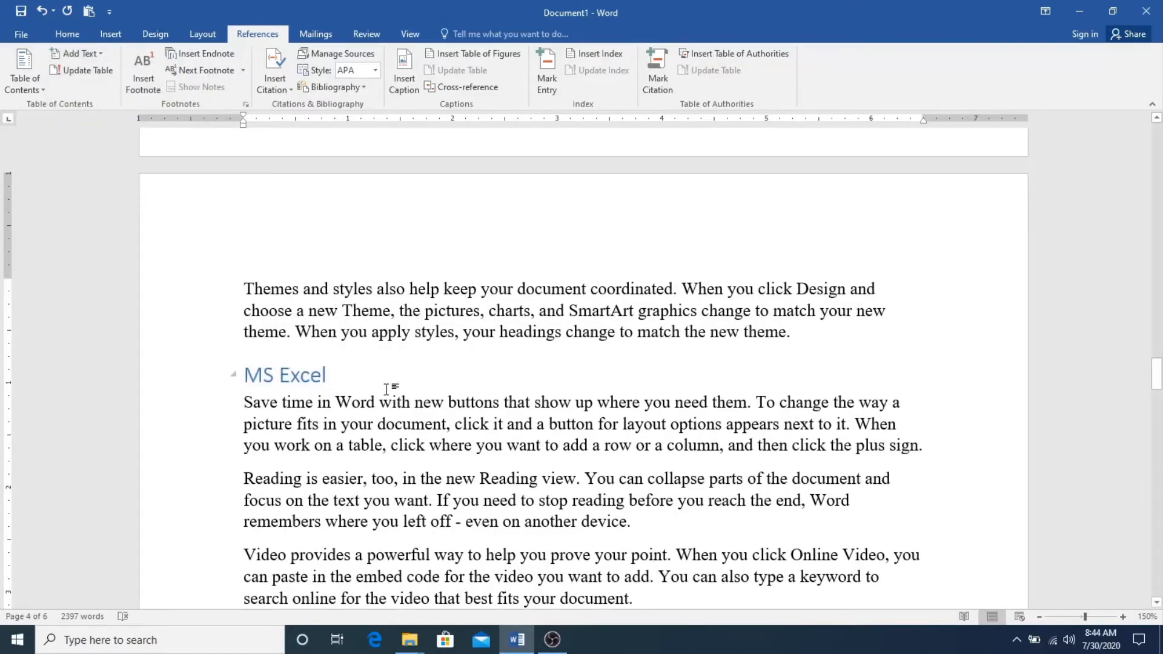
Correct the capitalization of the "Ms Power Point" title on page five so that it reads "MS Power Point"
{"action": "scroll", "coordinate": [387, 388], "scroll_direction": "down", "scroll_amount": 15}
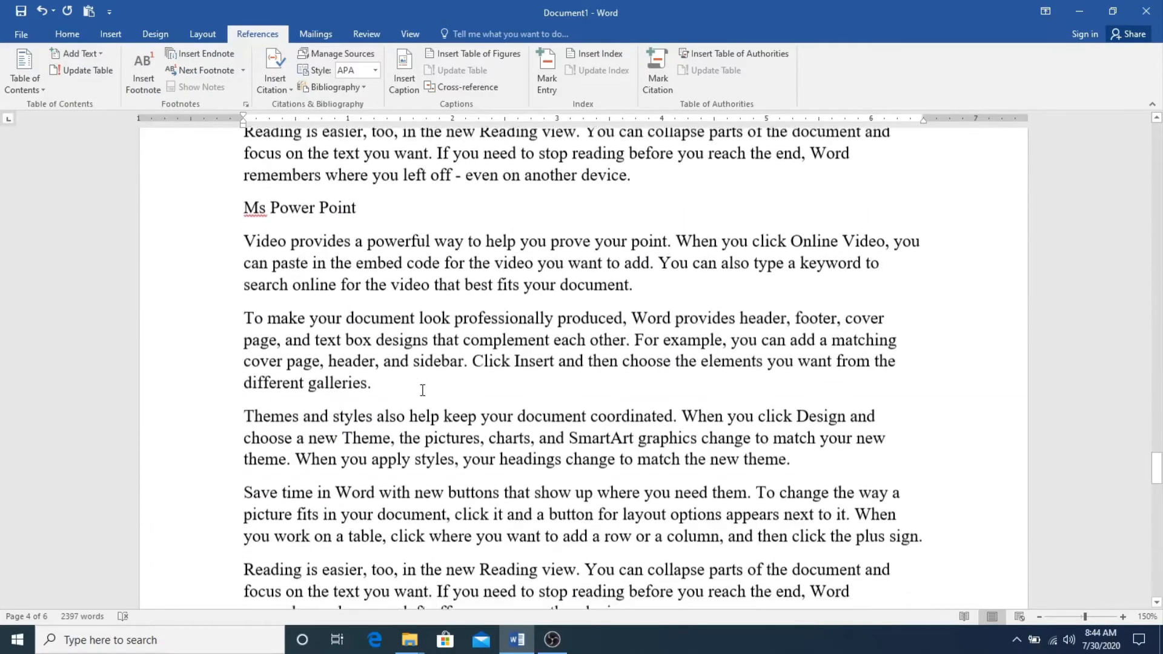
{"action": "left_click", "coordinate": [267, 198]}
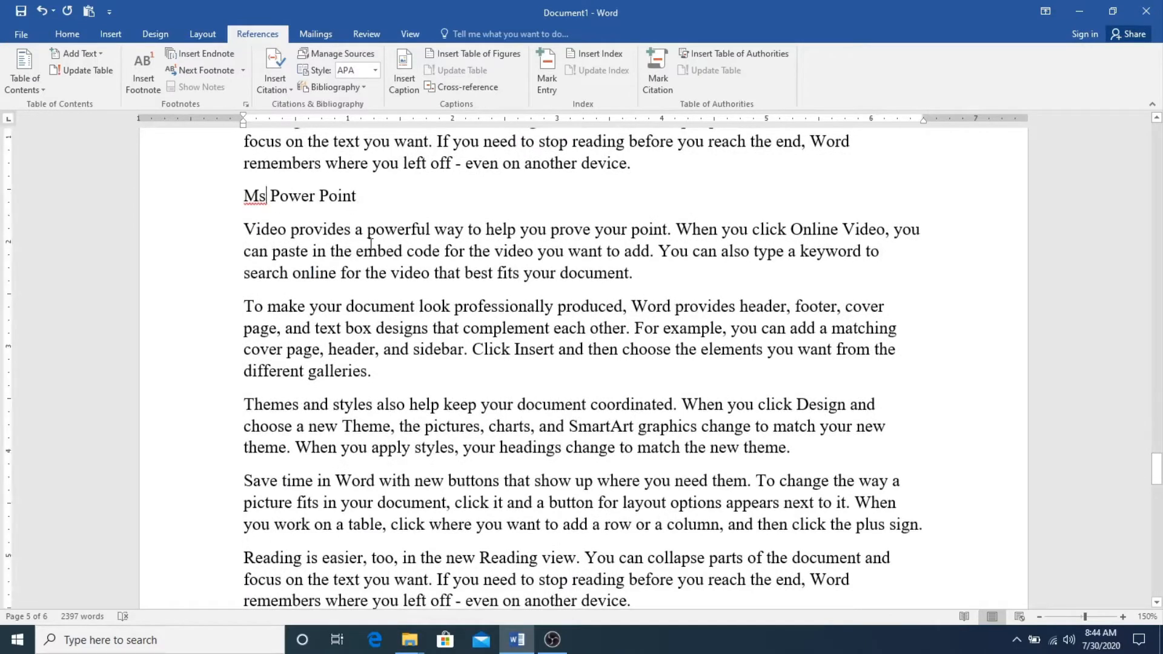
{"action": "key", "text": "BackSpace"}
{"action": "type", "text": "S"}
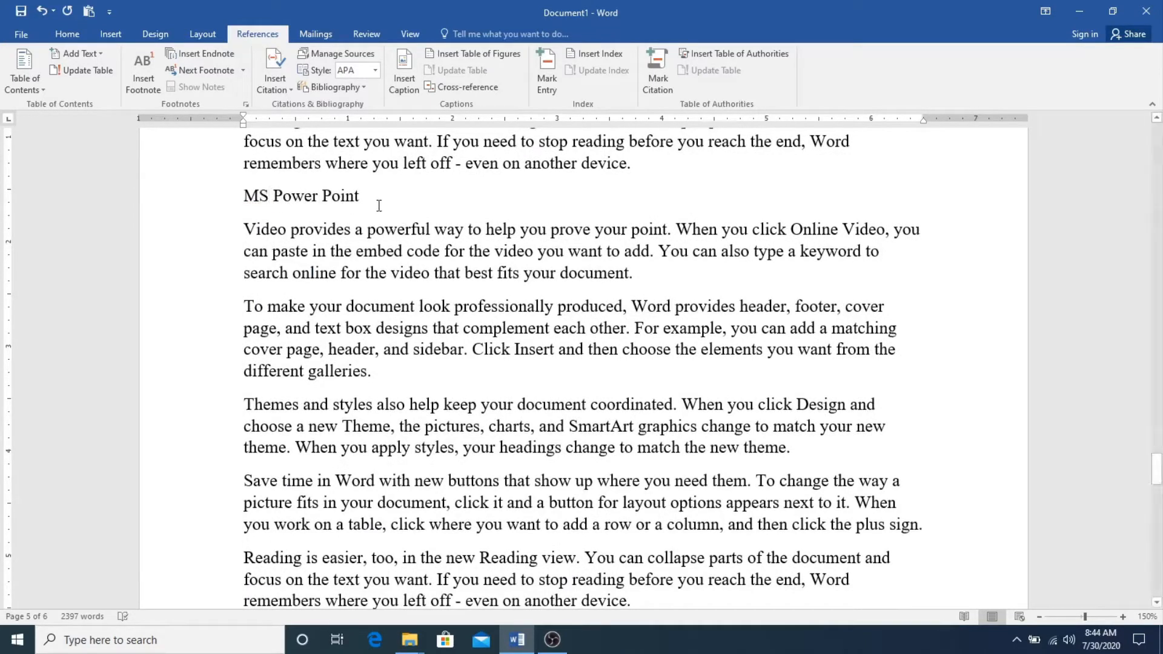
Mark the "MS Power Point" title as a Level 1 entry for the table of contents
{"action": "left_click_drag", "start_coordinate": [381, 206], "coordinate": [249, 195]}
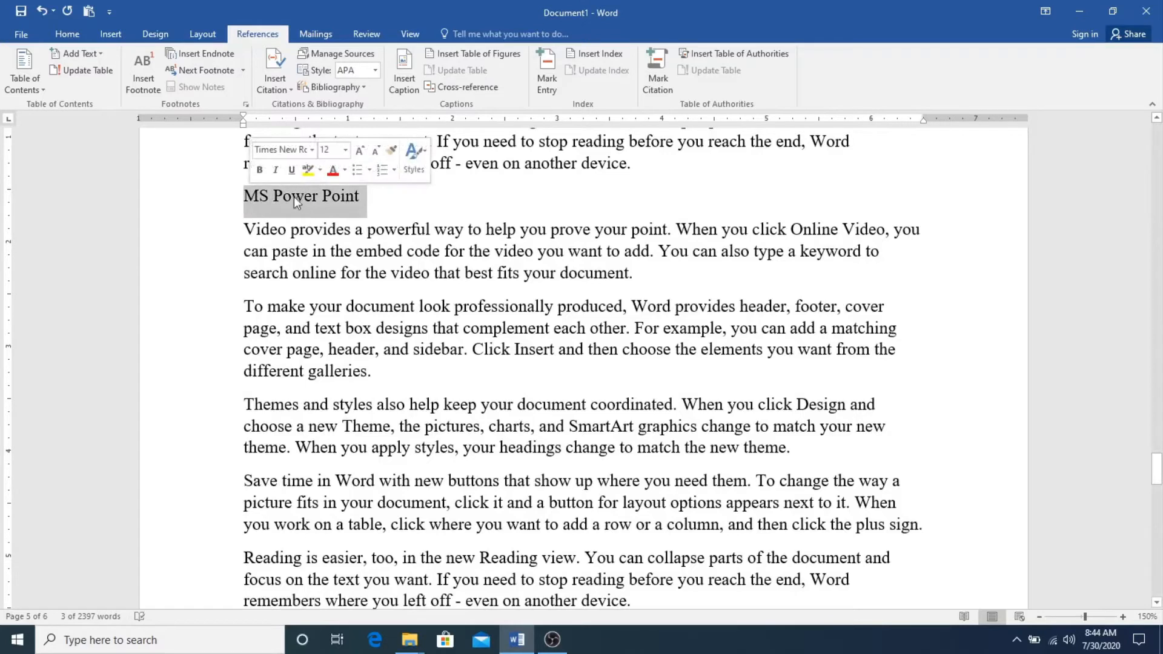
{"action": "left_click", "coordinate": [91, 55]}
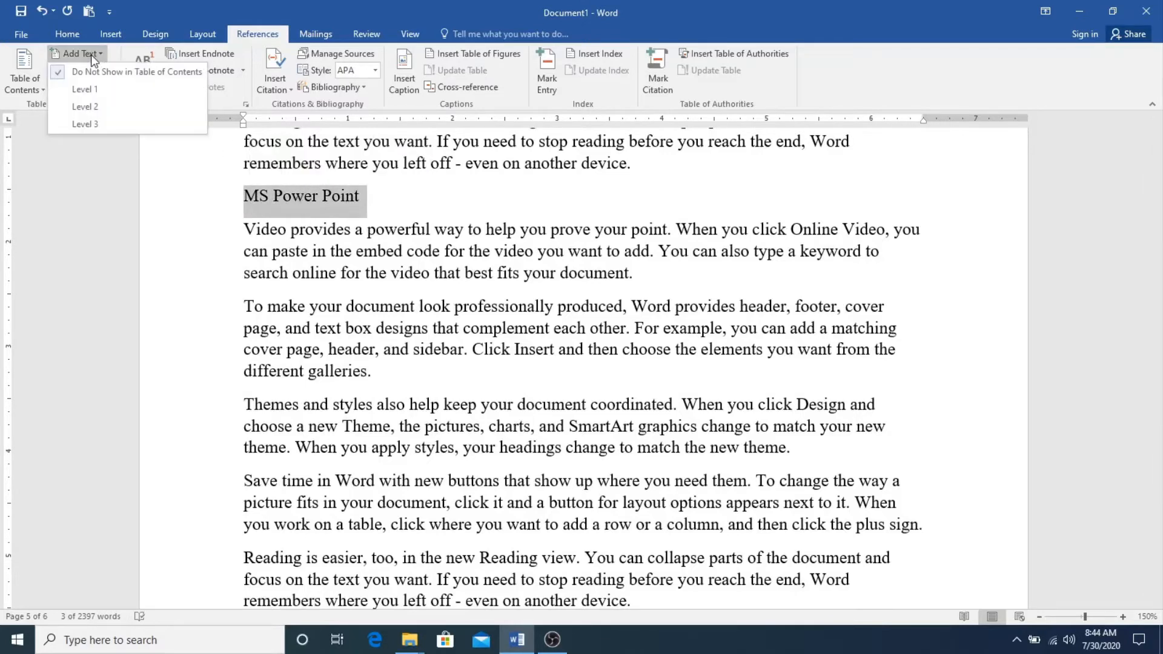
{"action": "left_click", "coordinate": [101, 88]}
{"action": "left_click", "coordinate": [480, 277]}
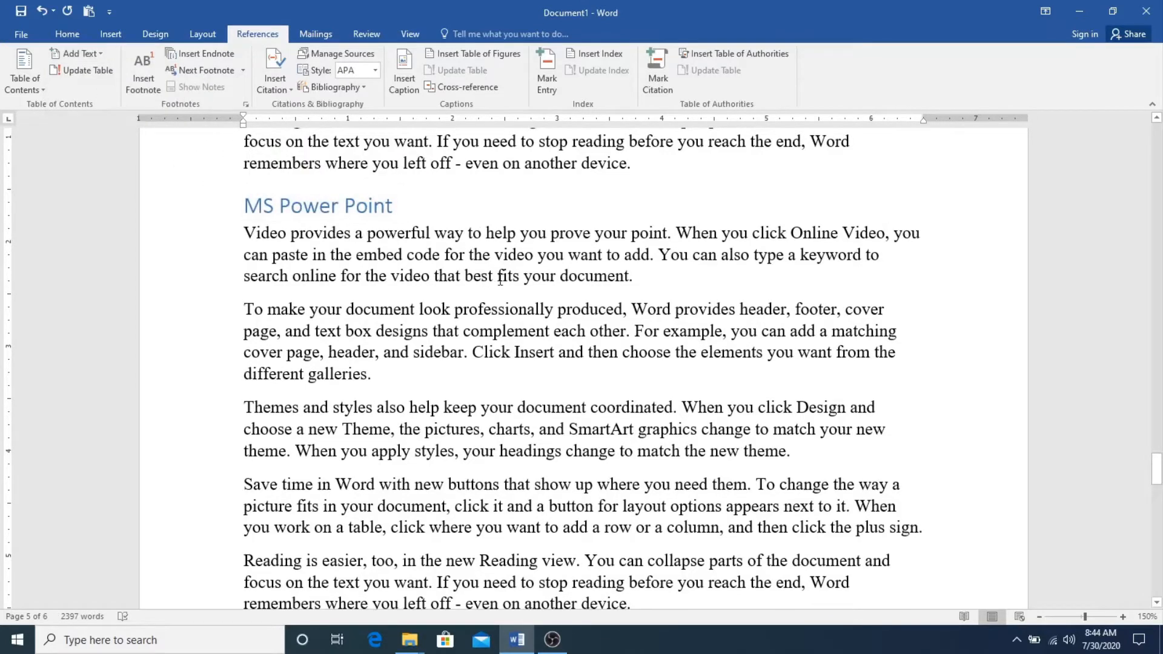
Insert the built-in Automatic Table 1 table of contents on the blank first page
{"action": "left_click_drag", "start_coordinate": [1156, 478], "coordinate": [1138, 315]}
{"action": "left_click_drag", "start_coordinate": [1159, 167], "coordinate": [1158, 128]}
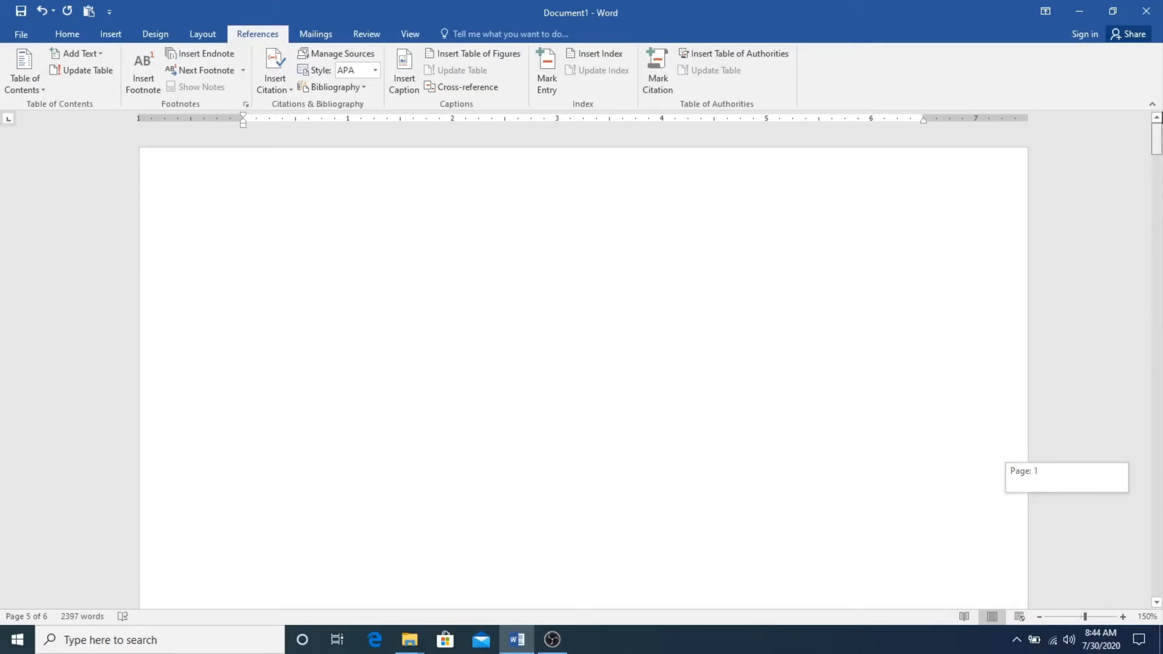
{"action": "left_click", "coordinate": [283, 255]}
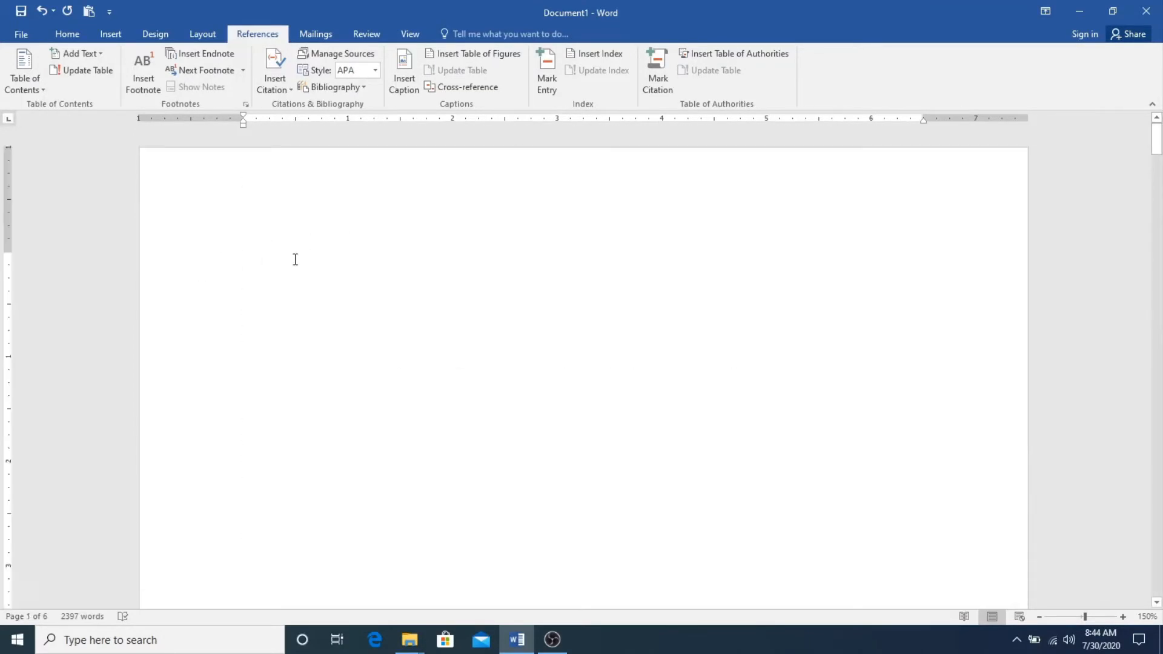
{"action": "left_click", "coordinate": [32, 86]}
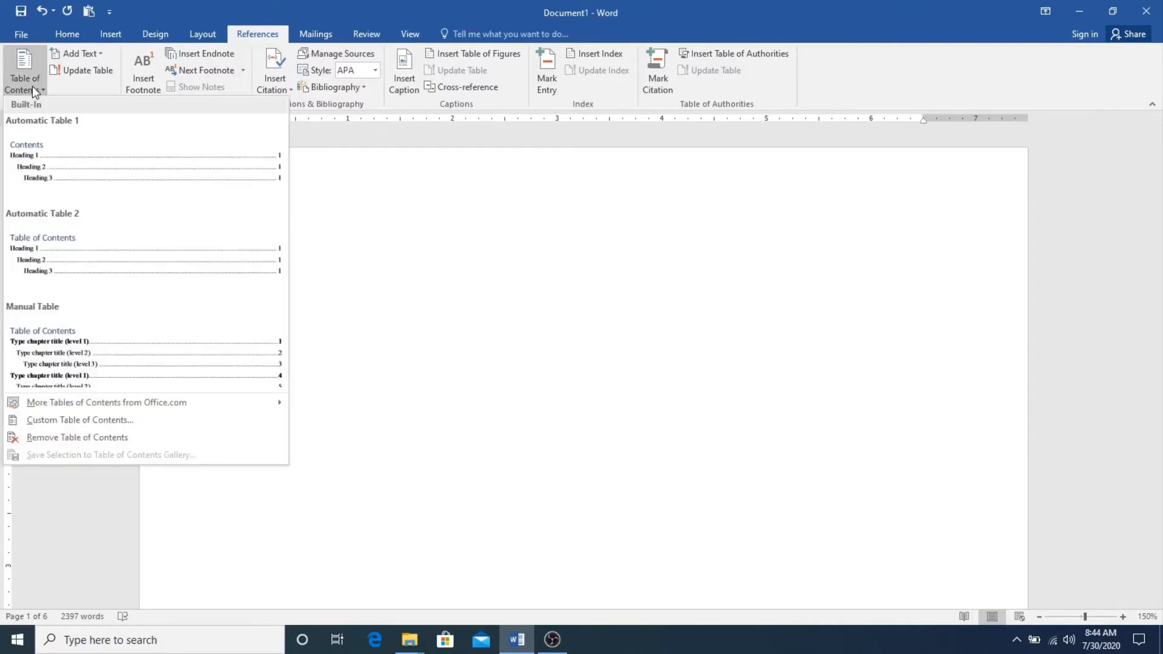
{"action": "left_click", "coordinate": [49, 164]}
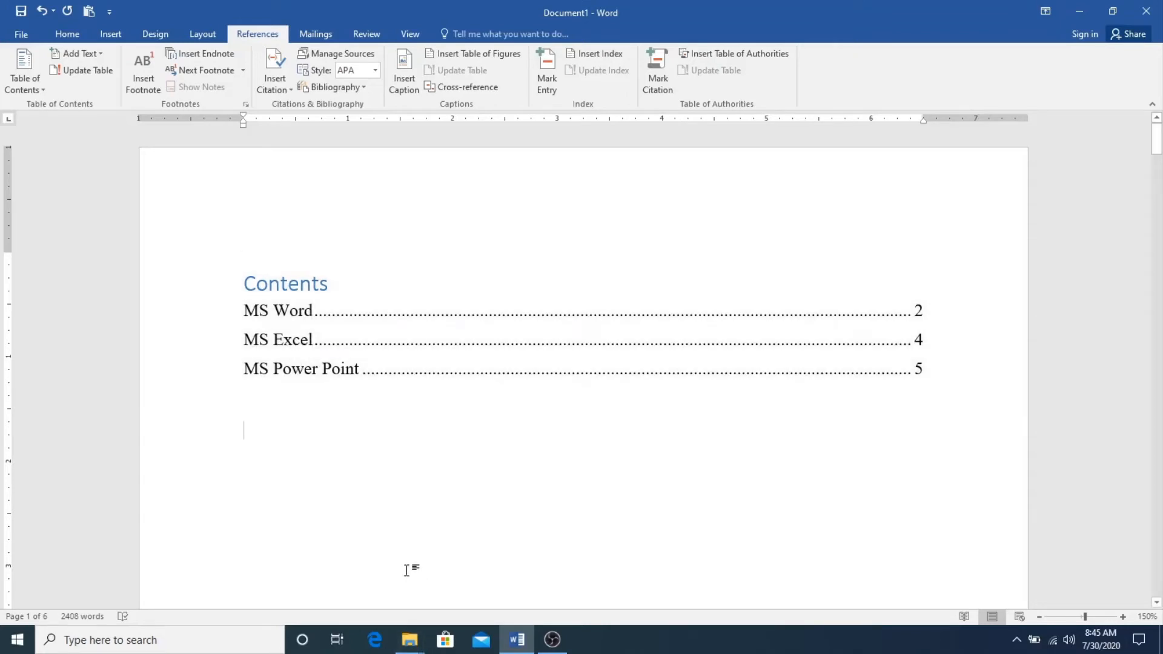
Add a new title line "Layout" below the first paragraph on page three, within the MS Word section
{"action": "scroll", "coordinate": [422, 430], "scroll_direction": "down", "scroll_amount": 3}
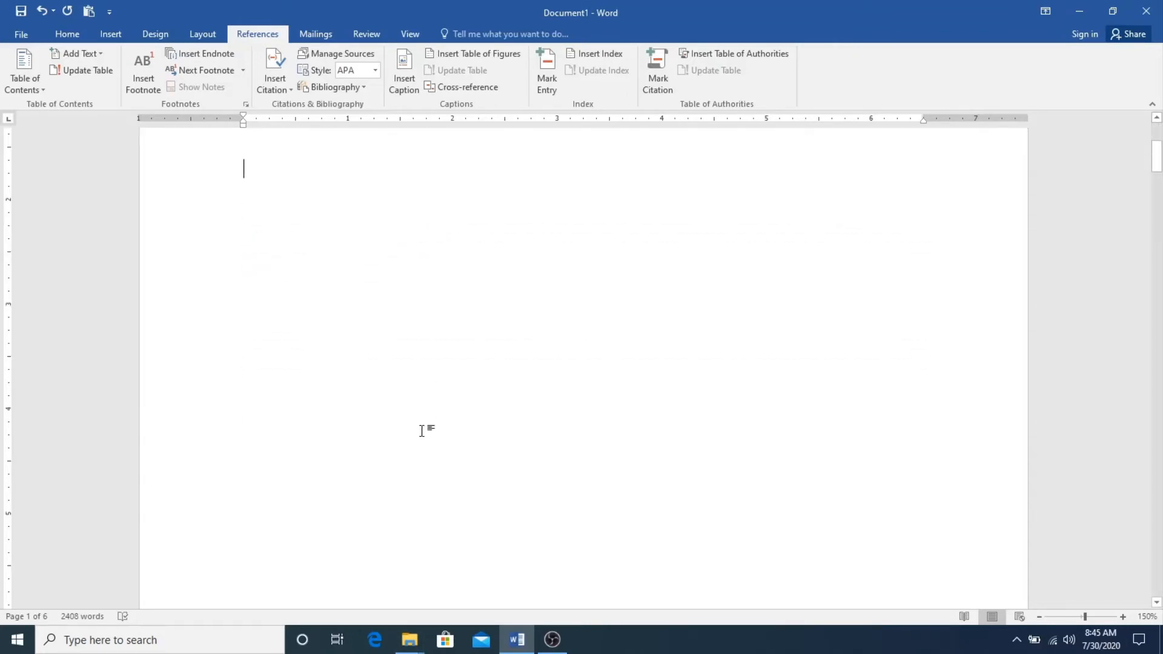
{"action": "scroll", "coordinate": [423, 431], "scroll_direction": "down", "scroll_amount": 3}
{"action": "scroll", "coordinate": [374, 397], "scroll_direction": "up", "scroll_amount": 3}
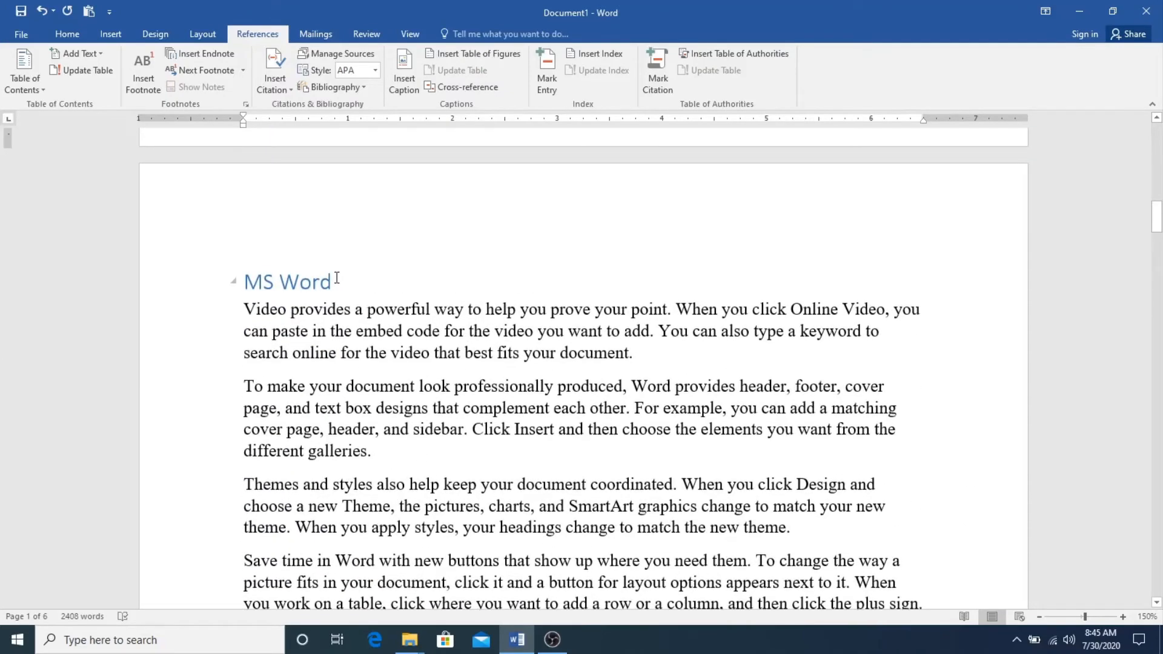
{"action": "scroll", "coordinate": [373, 381], "scroll_direction": "down", "scroll_amount": 8}
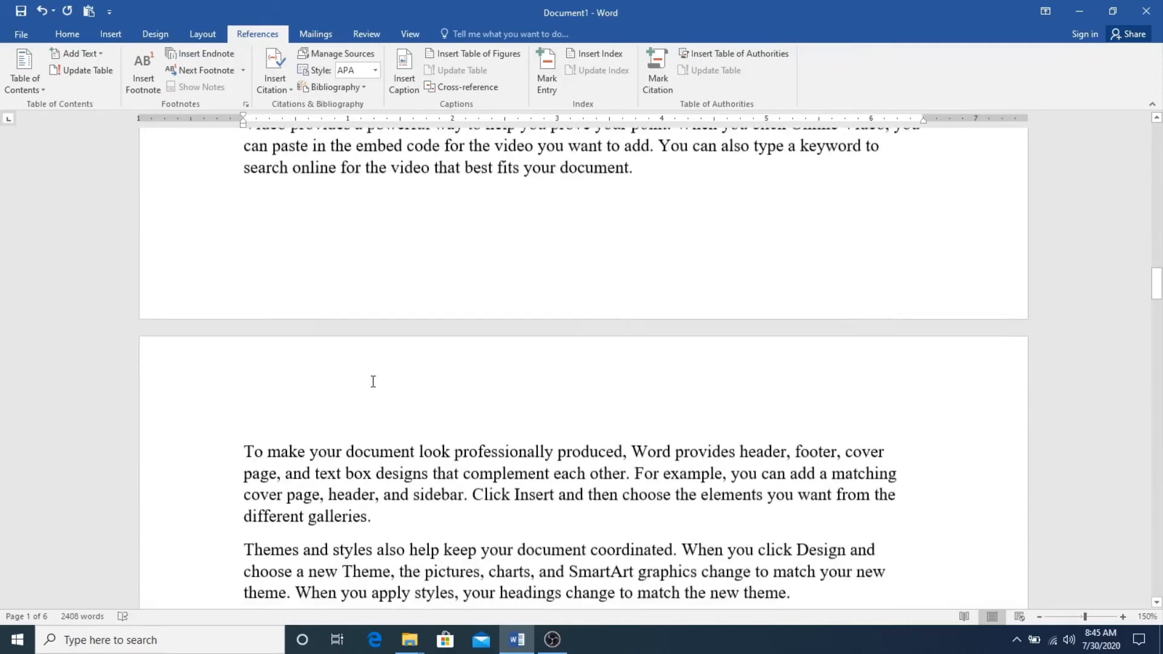
{"action": "scroll", "coordinate": [373, 382], "scroll_direction": "down", "scroll_amount": 3}
{"action": "left_click", "coordinate": [417, 317]}
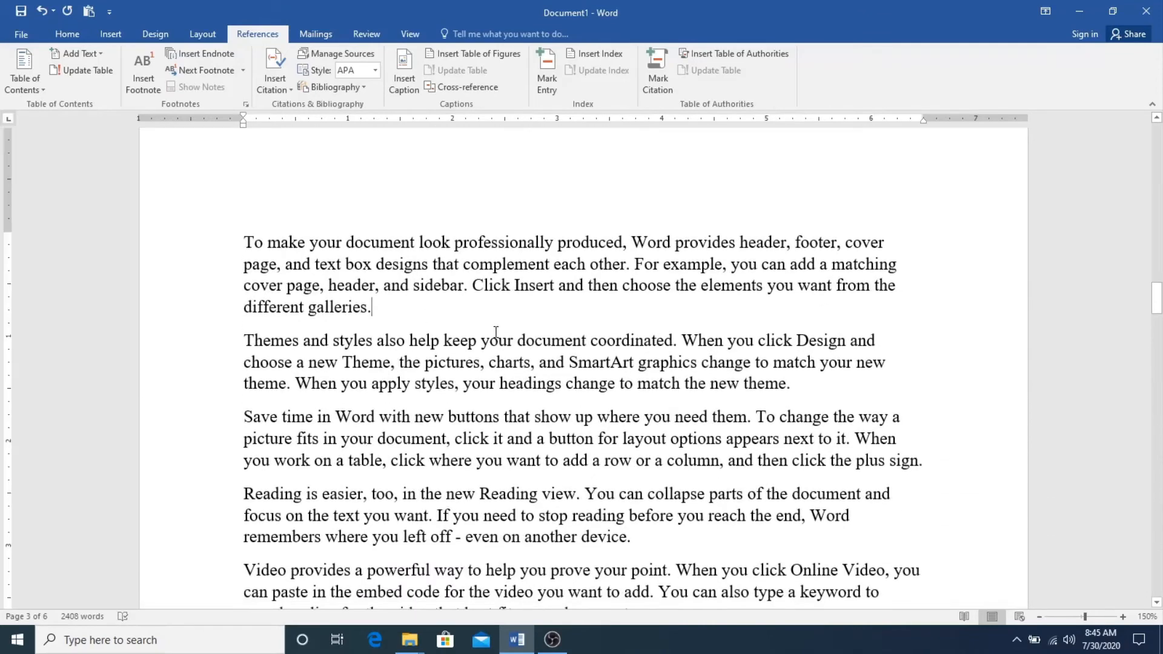
{"action": "key", "text": "Return"}
{"action": "type", "text": "La"}
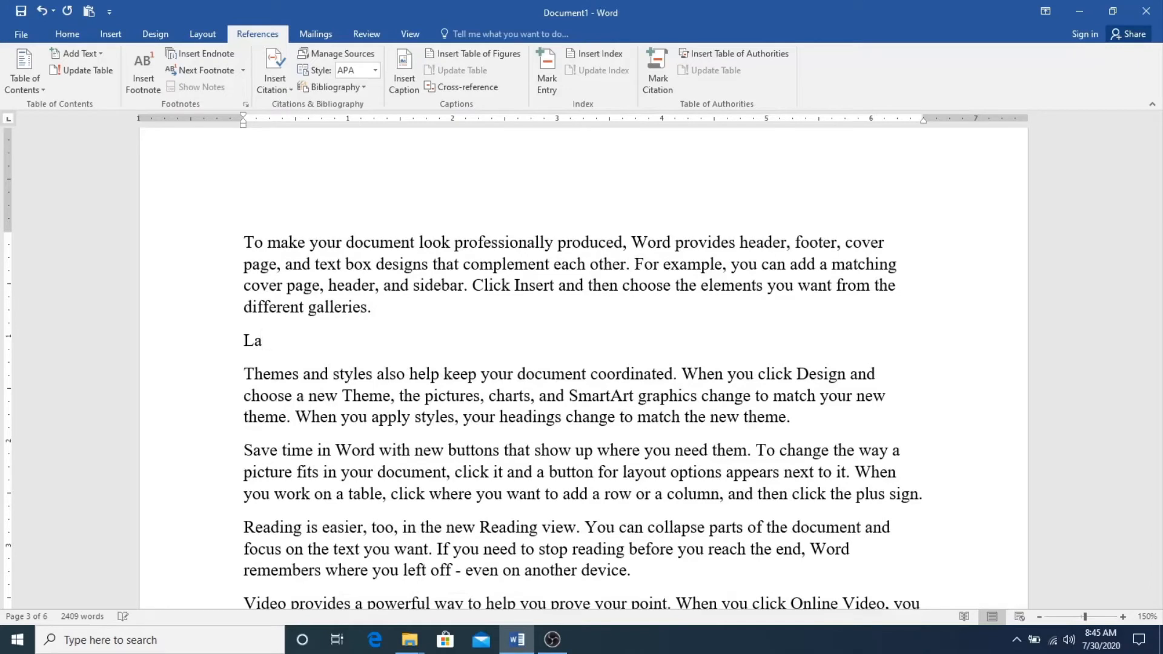
{"action": "type", "text": "oyout"}
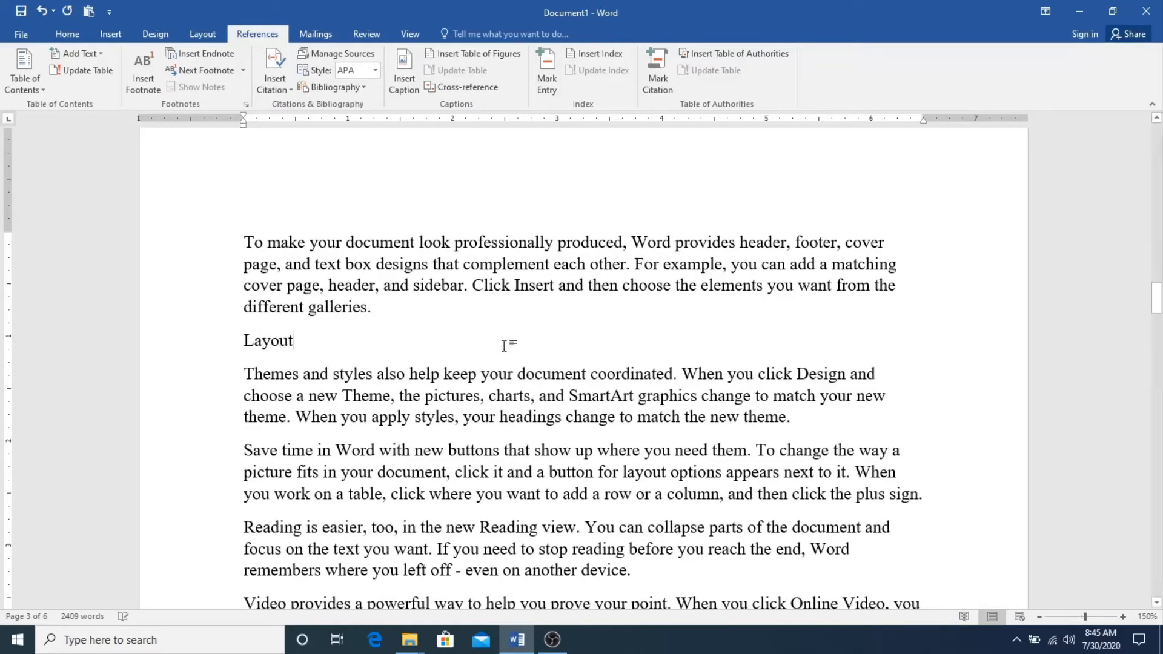
{"action": "left_click", "coordinate": [513, 373]}
Mark the "Layout" title on page three as a Level 2 entry for the table of contents
{"action": "scroll", "coordinate": [367, 337], "scroll_direction": "up", "scroll_amount": 12}
{"action": "scroll", "coordinate": [368, 342], "scroll_direction": "up", "scroll_amount": 10}
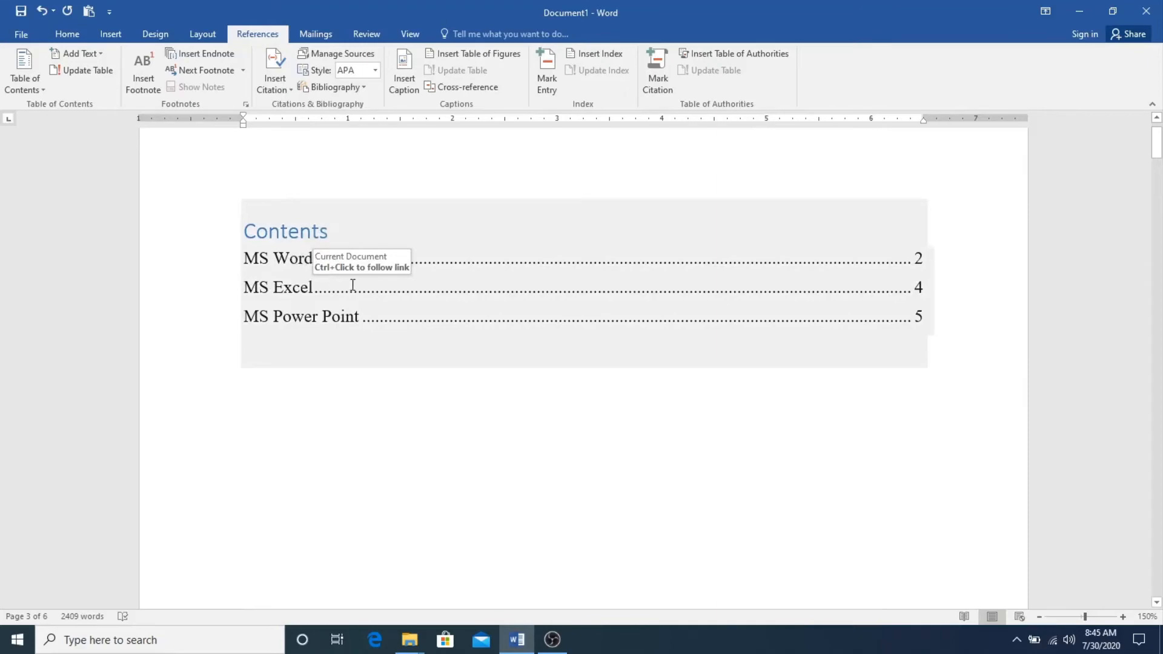
{"action": "scroll", "coordinate": [402, 405], "scroll_direction": "down", "scroll_amount": 12}
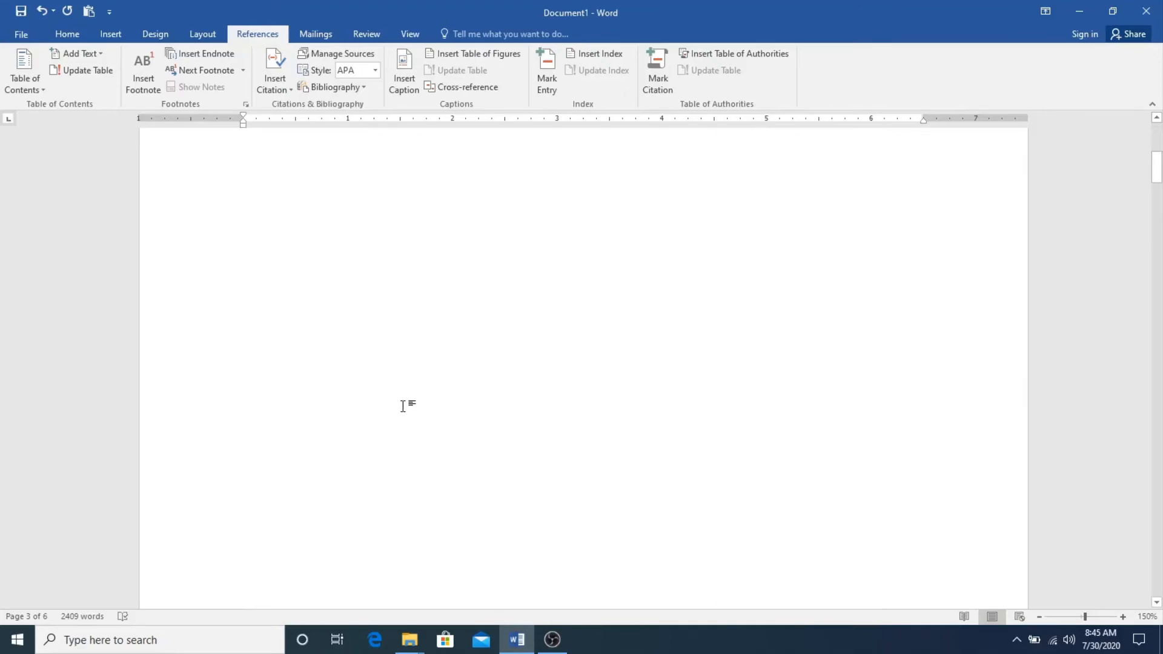
{"action": "scroll", "coordinate": [405, 407], "scroll_direction": "down", "scroll_amount": 8}
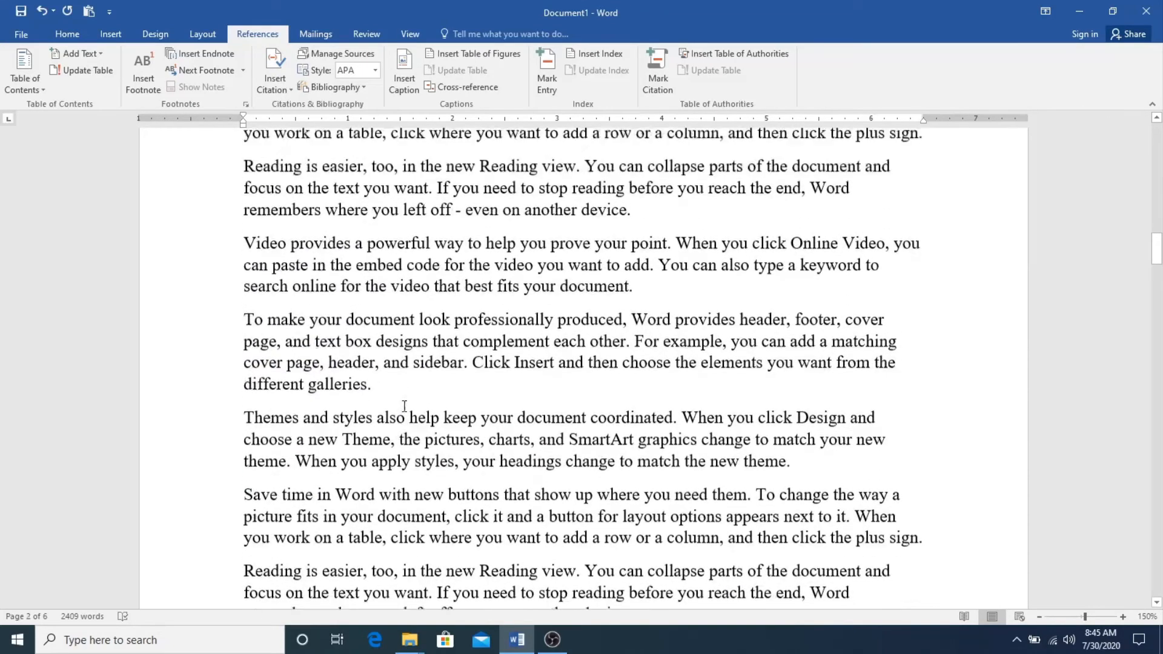
{"action": "scroll", "coordinate": [403, 404], "scroll_direction": "down", "scroll_amount": 8}
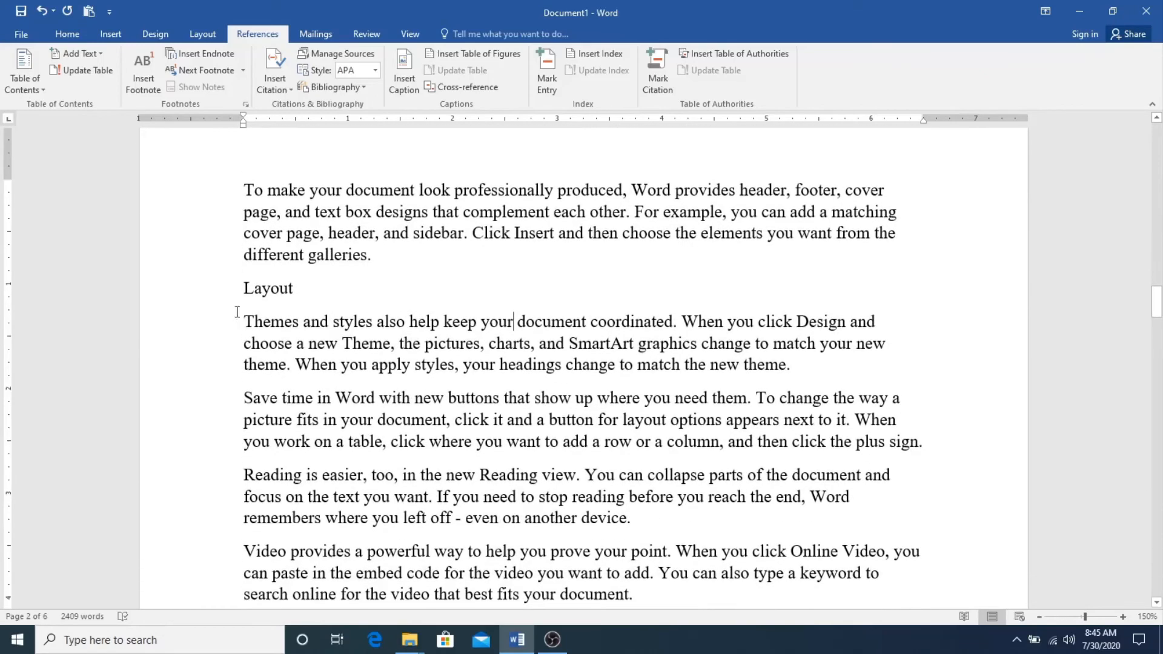
{"action": "double_click", "coordinate": [269, 290]}
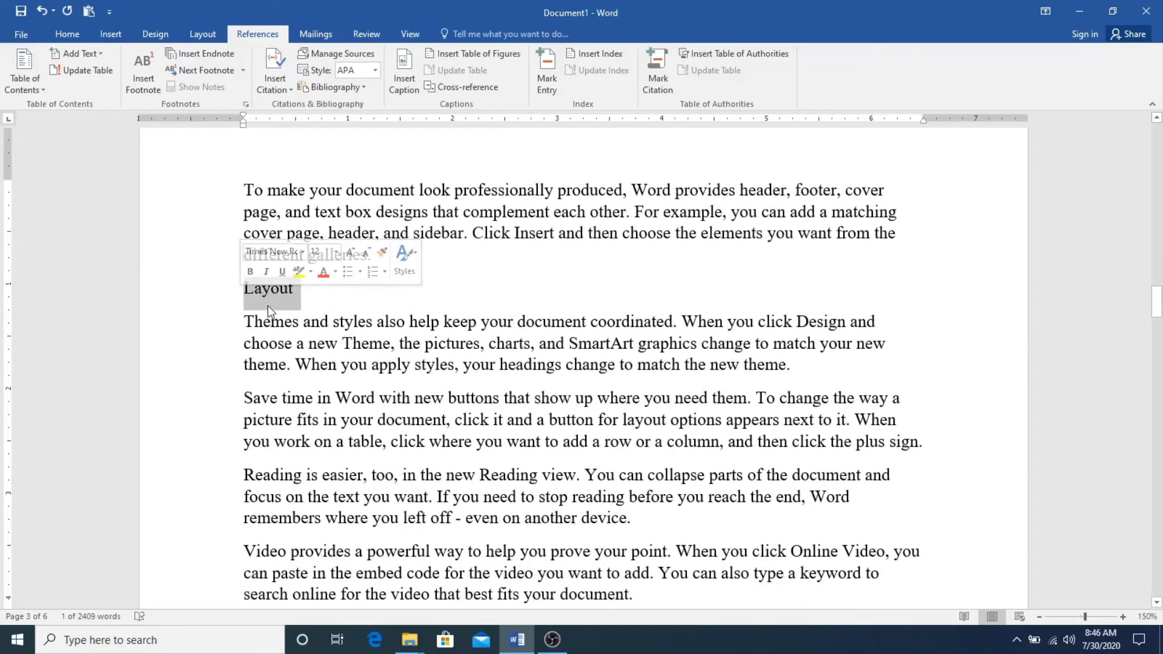
{"action": "left_click", "coordinate": [78, 54]}
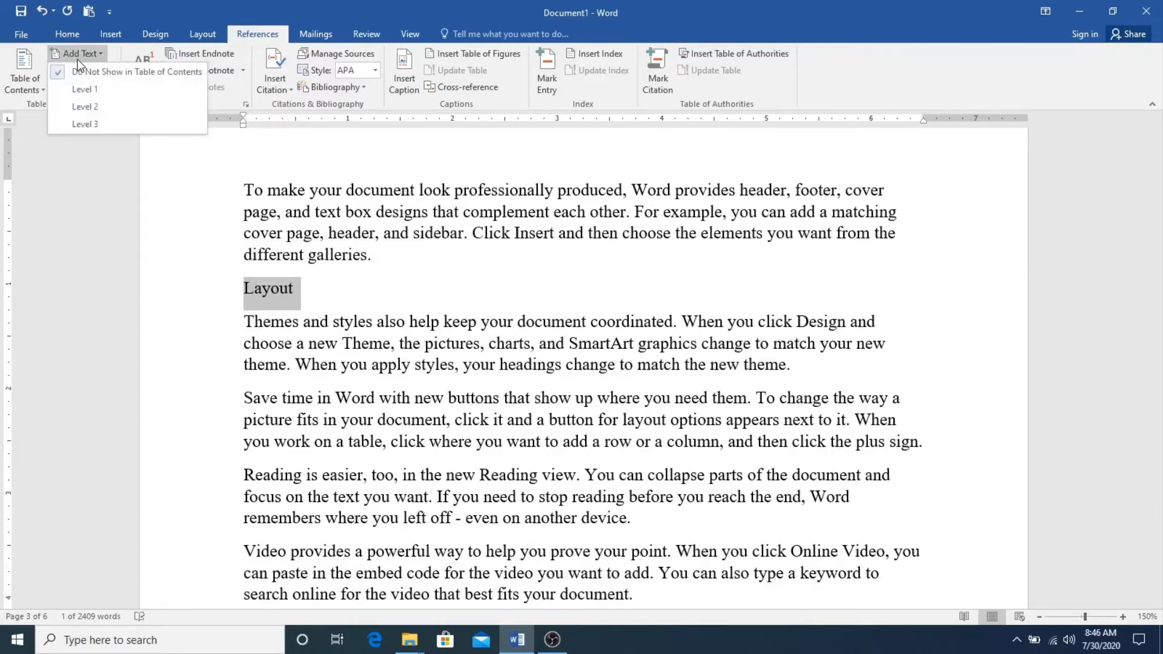
{"action": "left_click", "coordinate": [117, 112]}
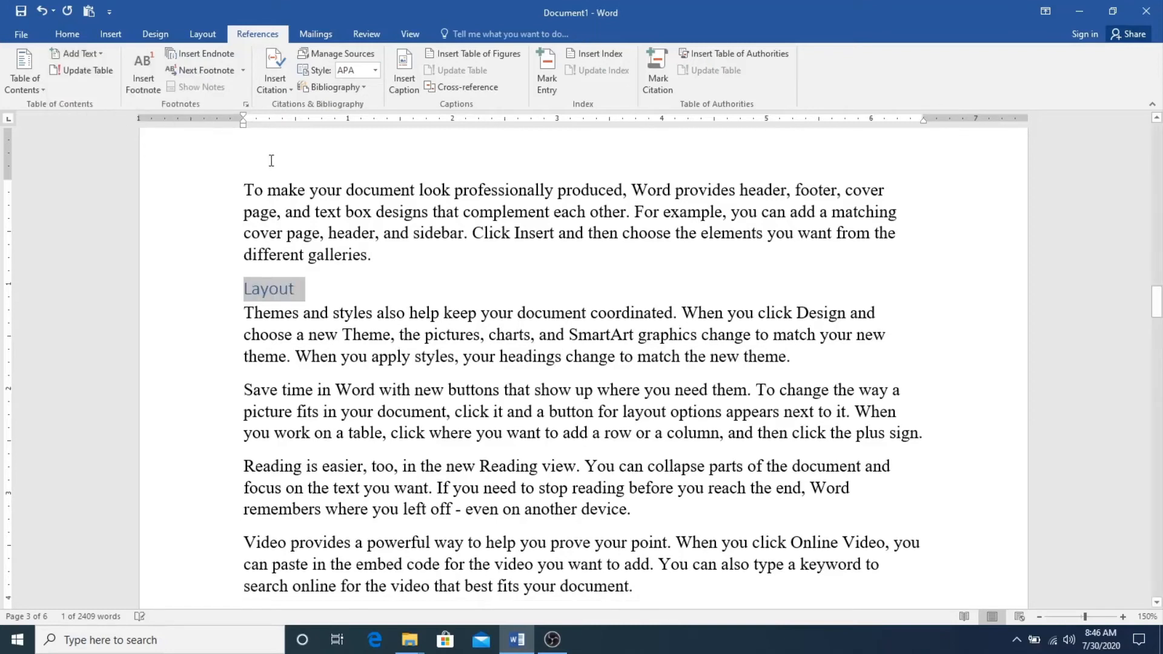
{"action": "left_click", "coordinate": [337, 306]}
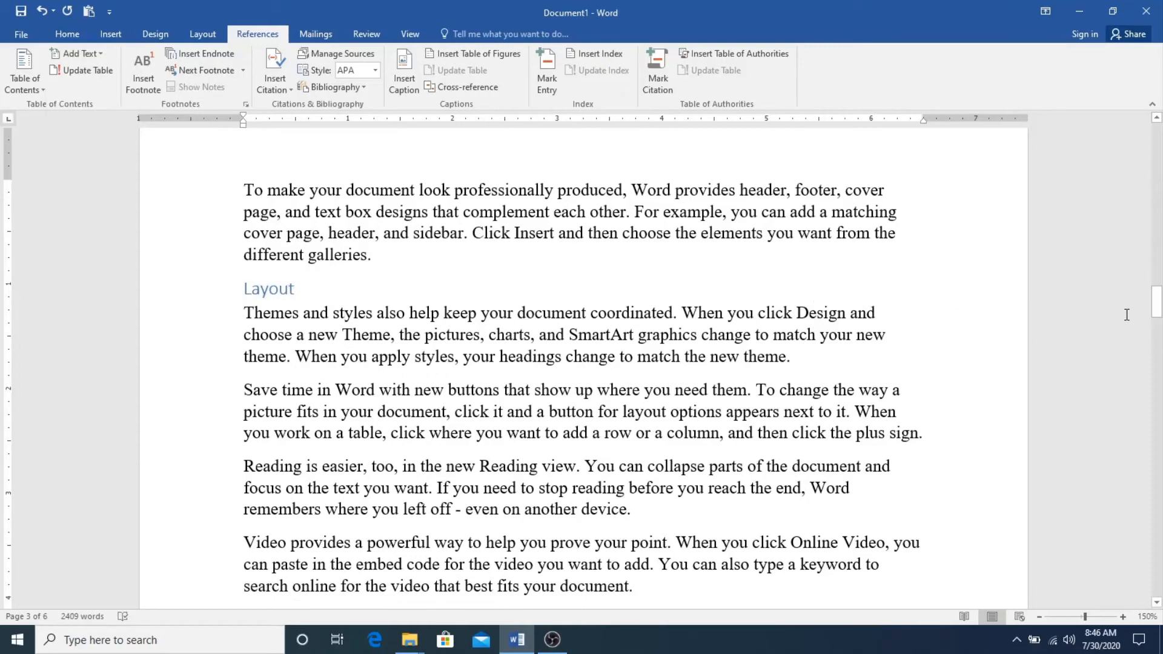
Update the entire table of contents on the first page, including its entries as well as the page numbers
{"action": "left_click_drag", "start_coordinate": [1156, 303], "coordinate": [1157, 138]}
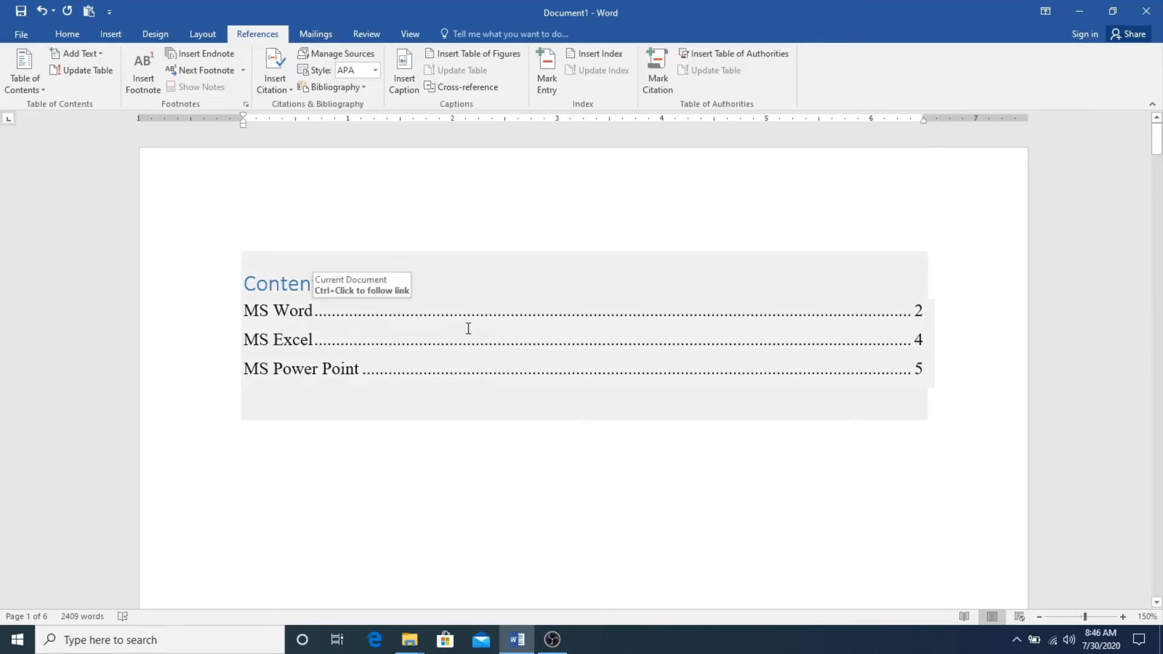
{"action": "left_click", "coordinate": [345, 356]}
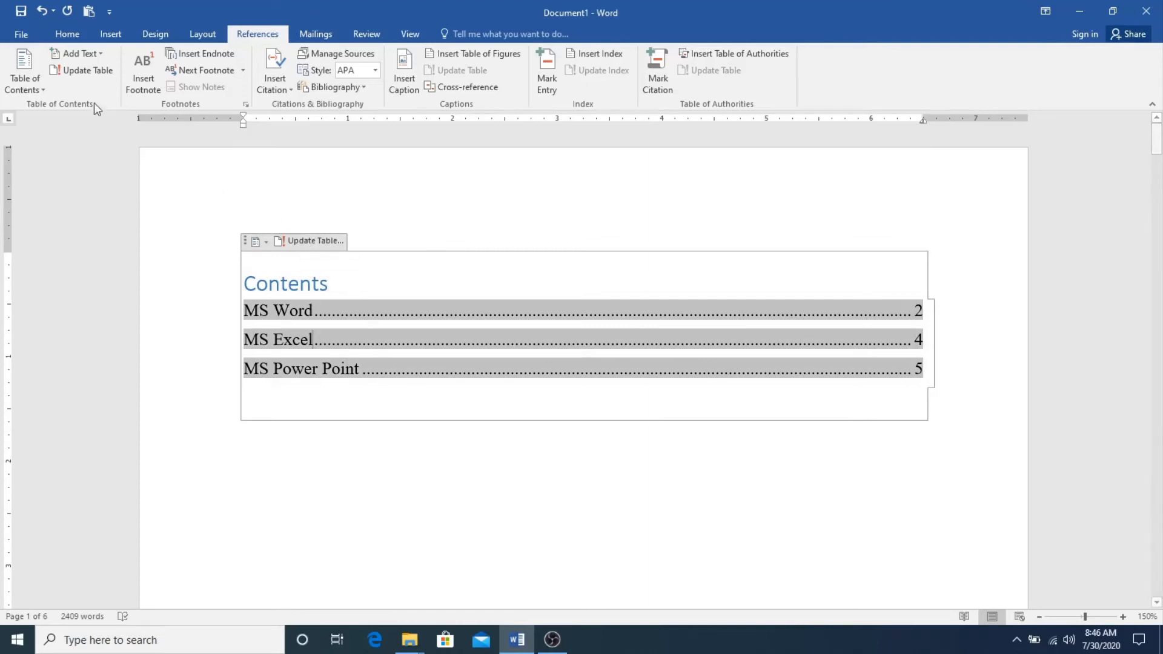
{"action": "left_click", "coordinate": [76, 73]}
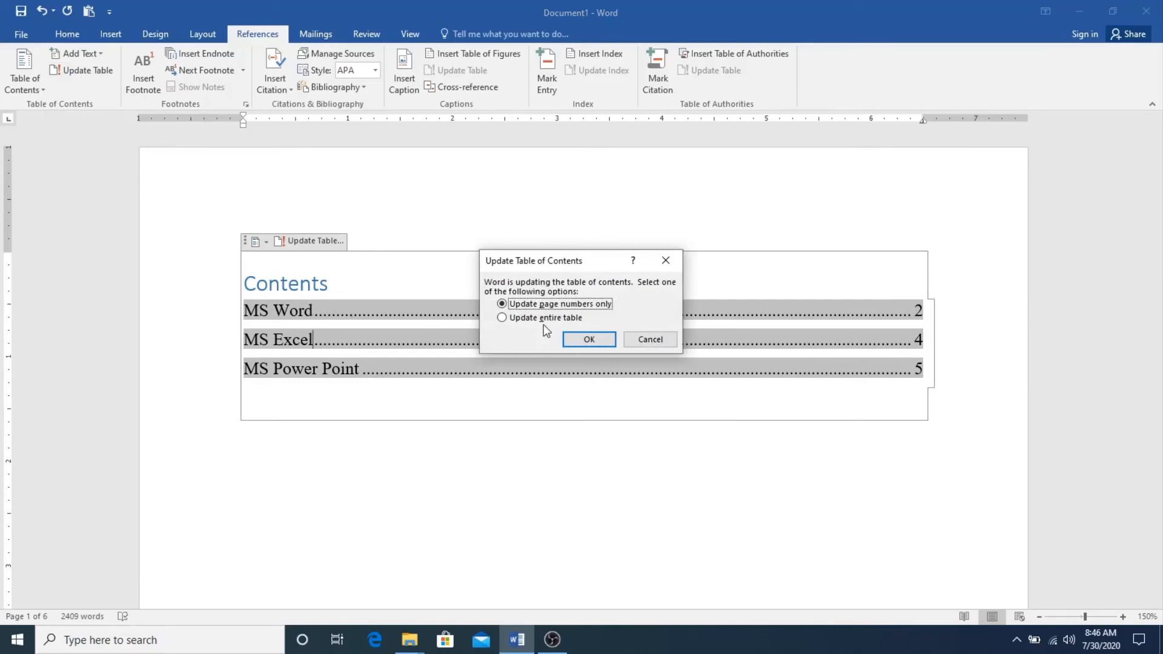
{"action": "left_click", "coordinate": [507, 320]}
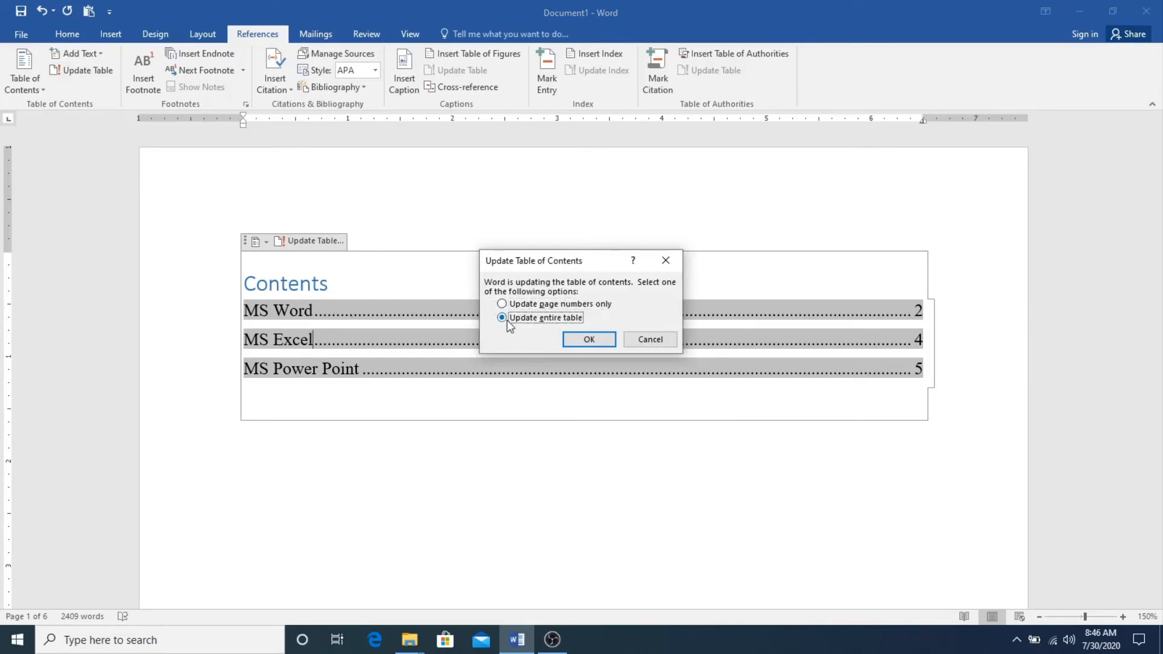
{"action": "left_click", "coordinate": [571, 340]}
{"action": "left_click", "coordinate": [429, 488]}
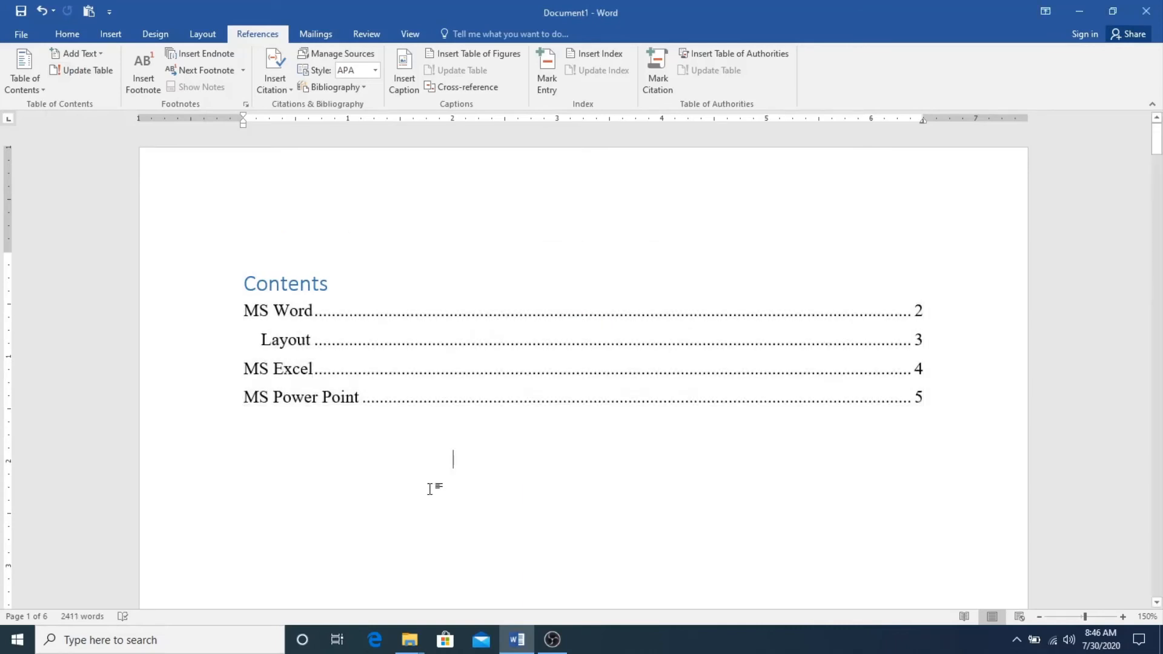